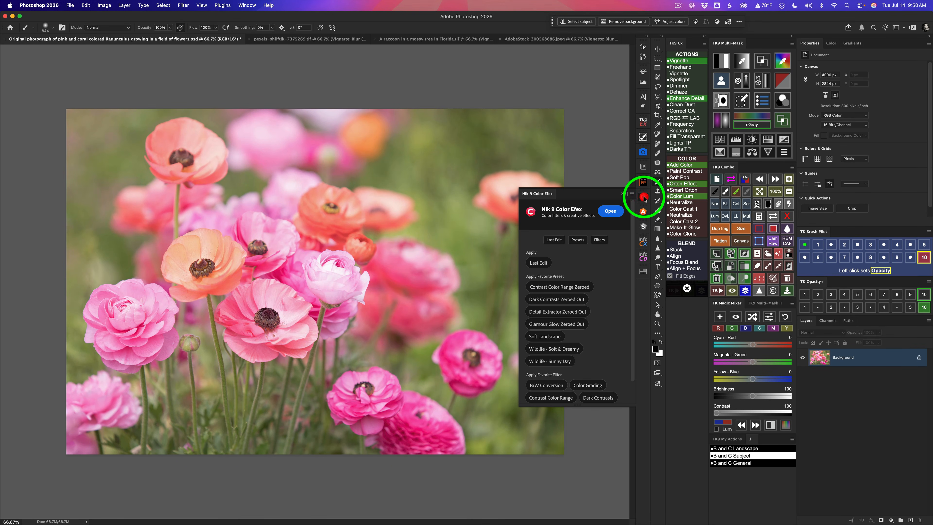
Step: Open the ranunculus photo in Nik 9 Color Efex and add the Vignette: Blur filter
left_click(644, 198)
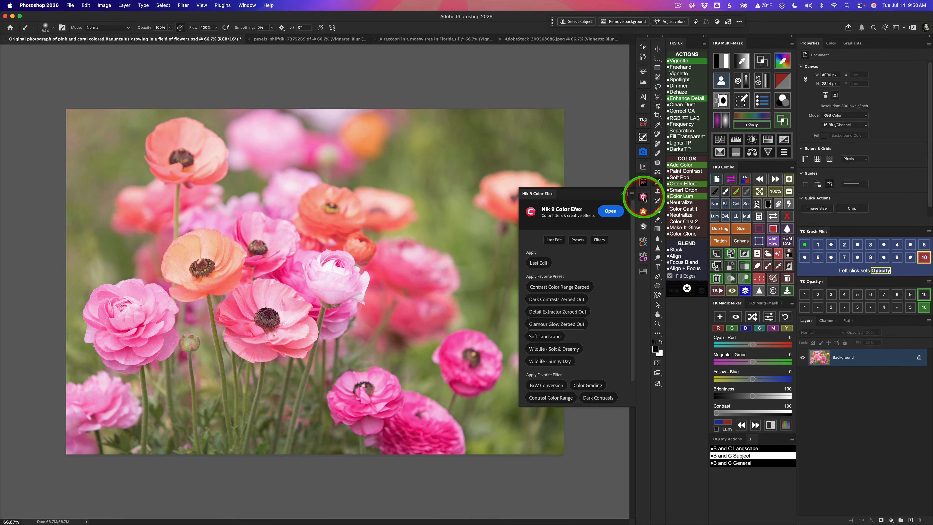
left_click(611, 212)
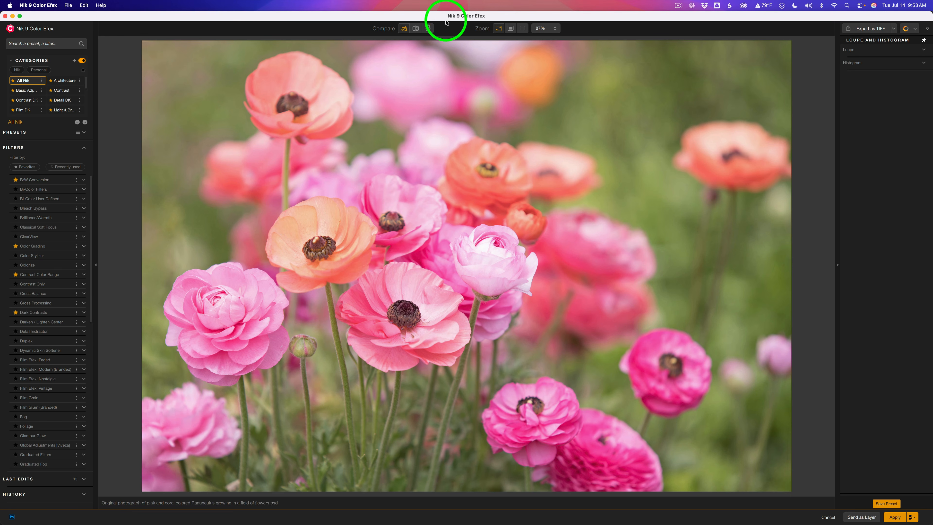
mouse_move(75, 294)
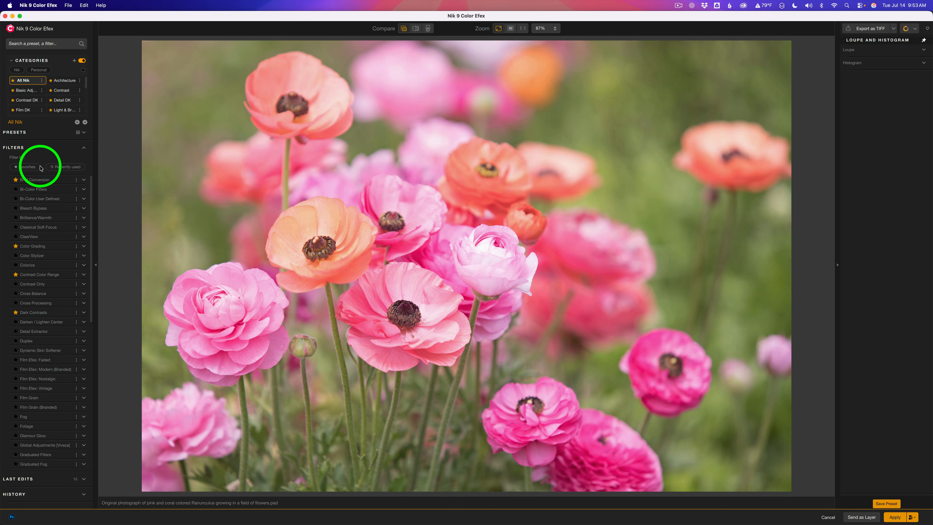
mouse_move(54, 228)
scroll(53, 228, "down", 10)
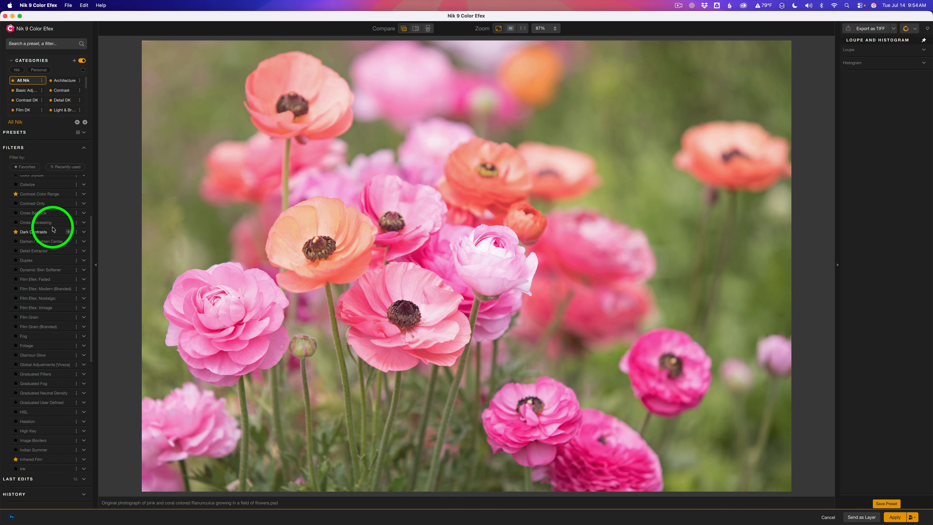
scroll(53, 229, "up", 10)
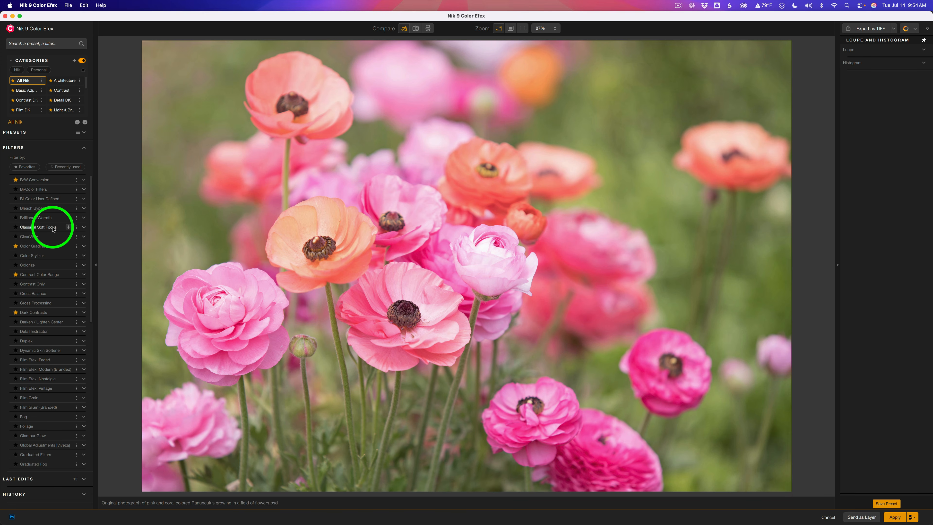
scroll(52, 228, "down", 12)
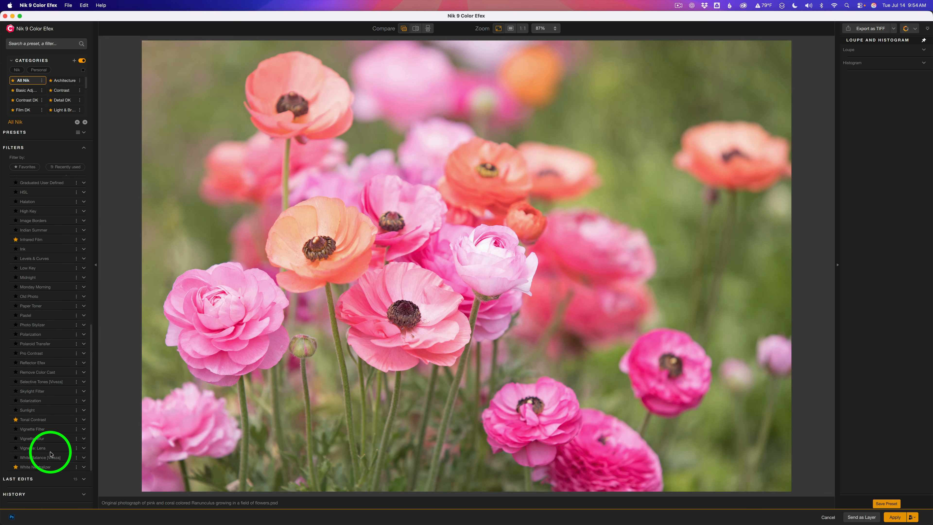
mouse_move(64, 441)
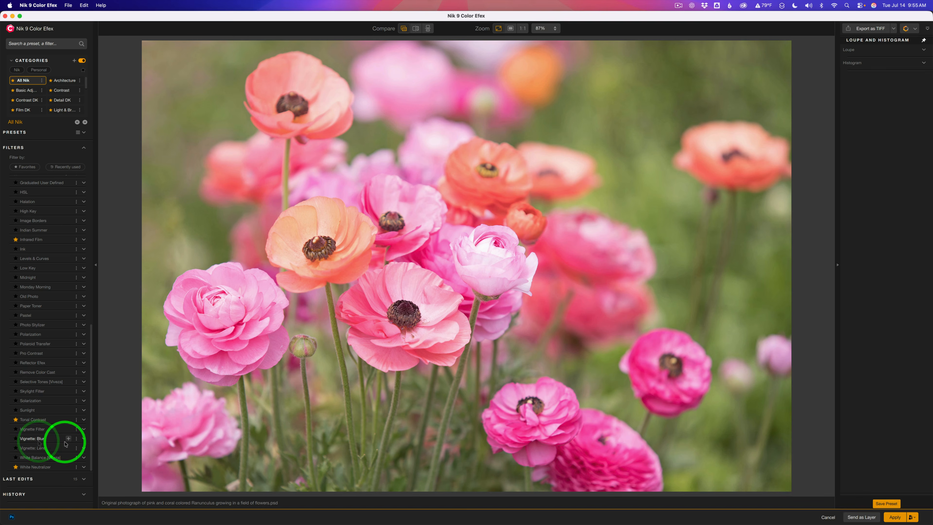
left_click(69, 440)
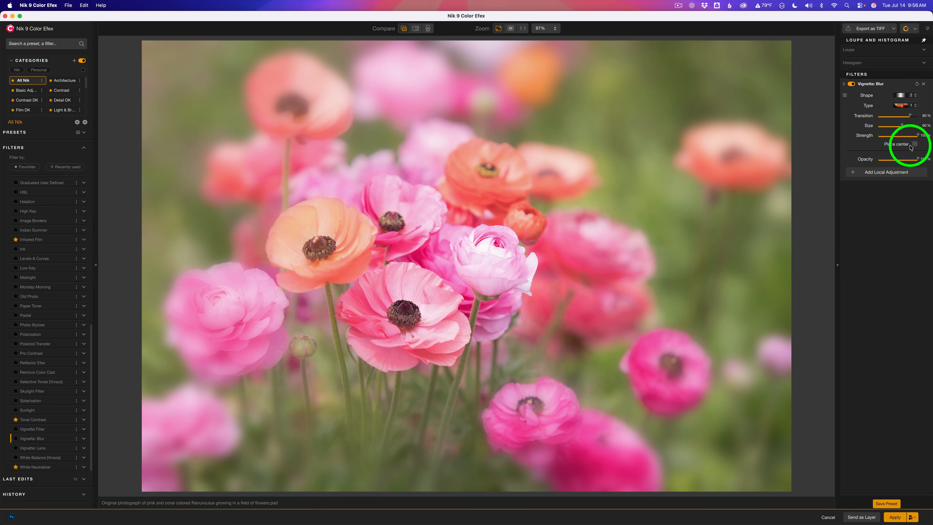
Step: Compare the photo with and without the blur vignette, and look through the filter's Shape and Type options
left_click(852, 85)
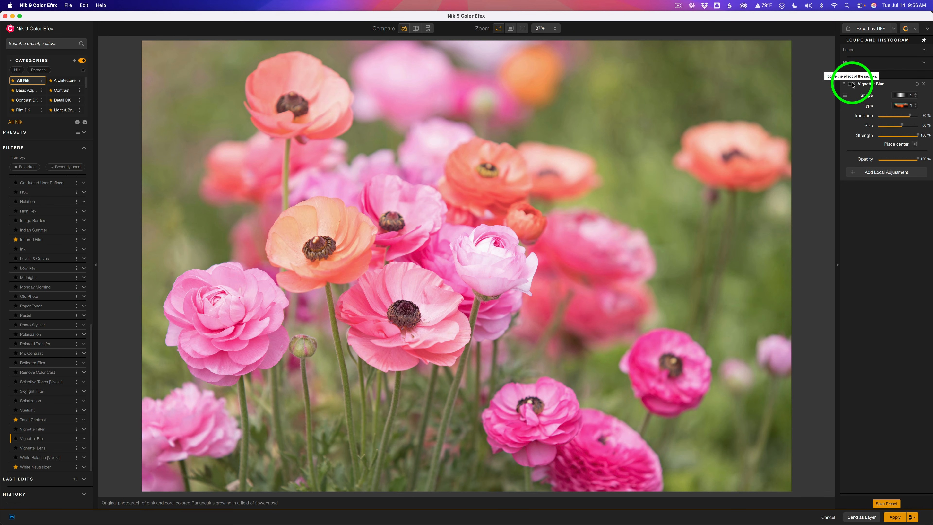
left_click(852, 86)
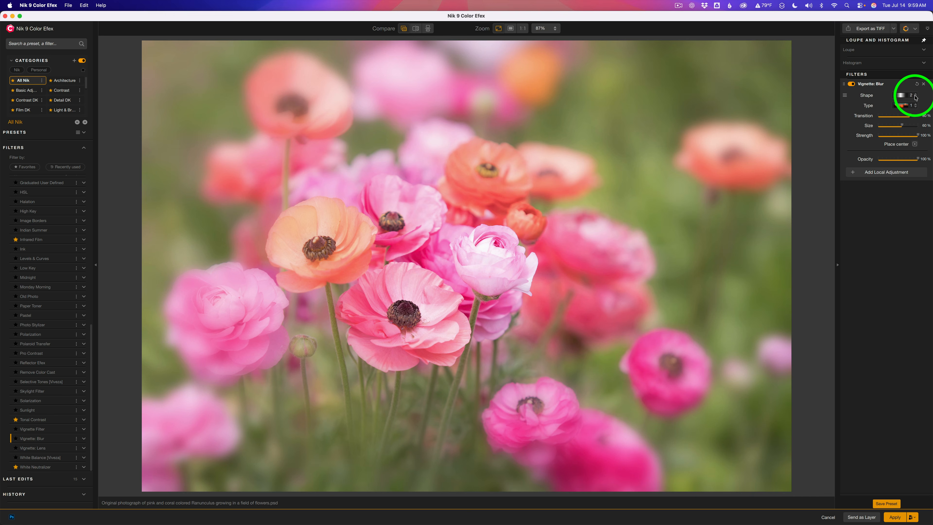
left_click(915, 97)
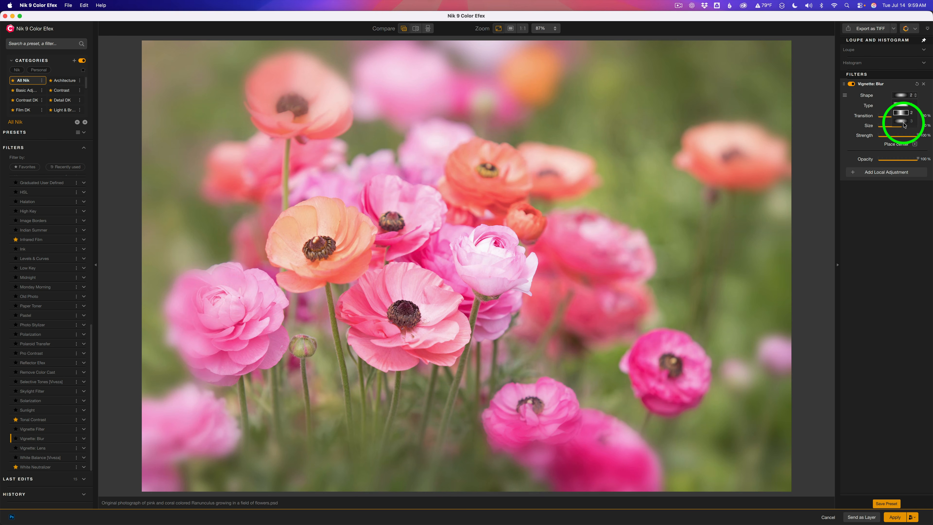
left_click(927, 102)
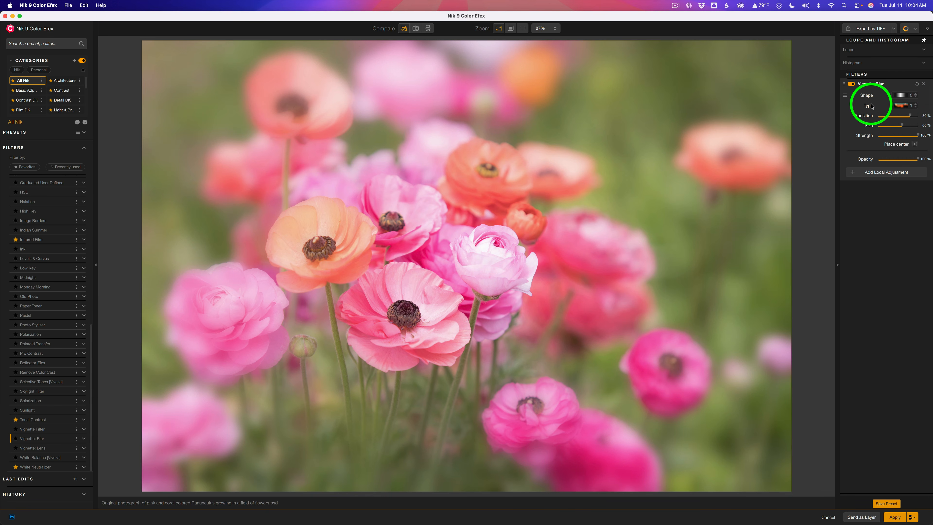
left_click(917, 105)
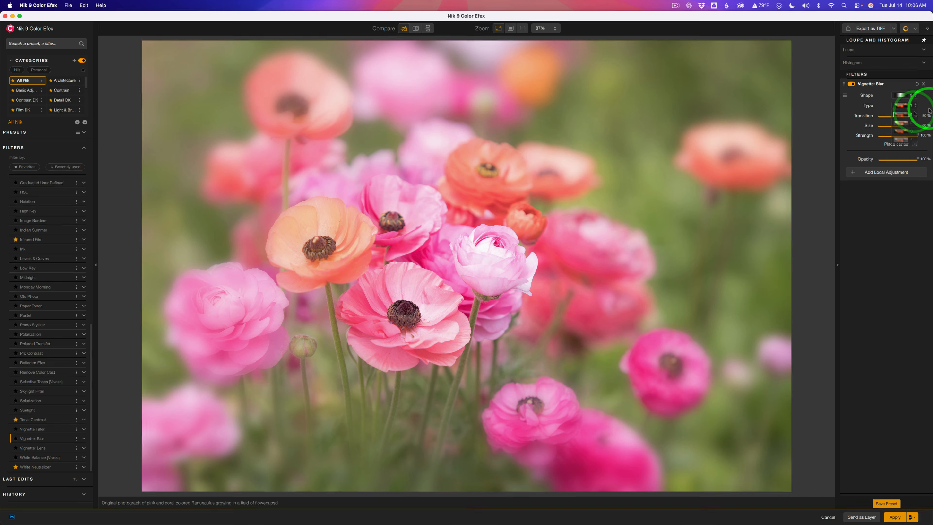
left_click(925, 107)
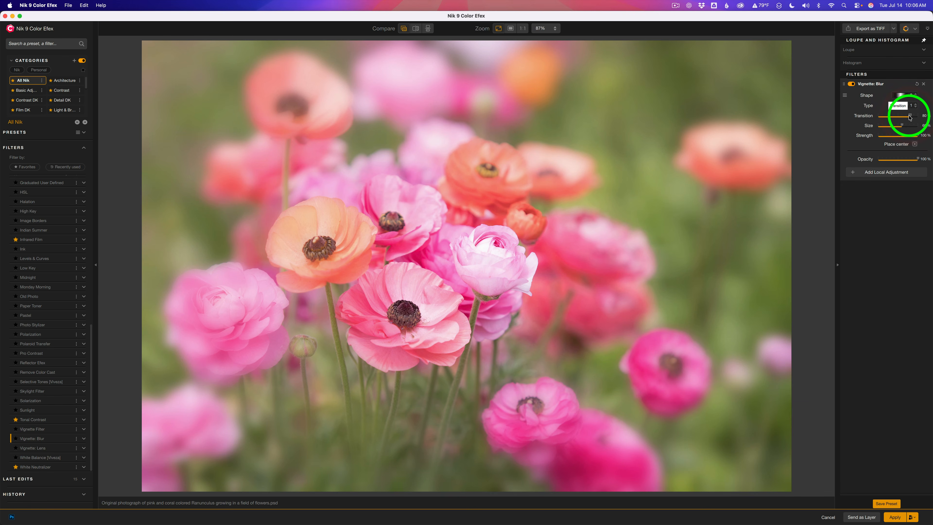
Step: Set the blur vignette's Type to 4 and its Transition to 0%
left_click_drag(910, 118, 875, 120)
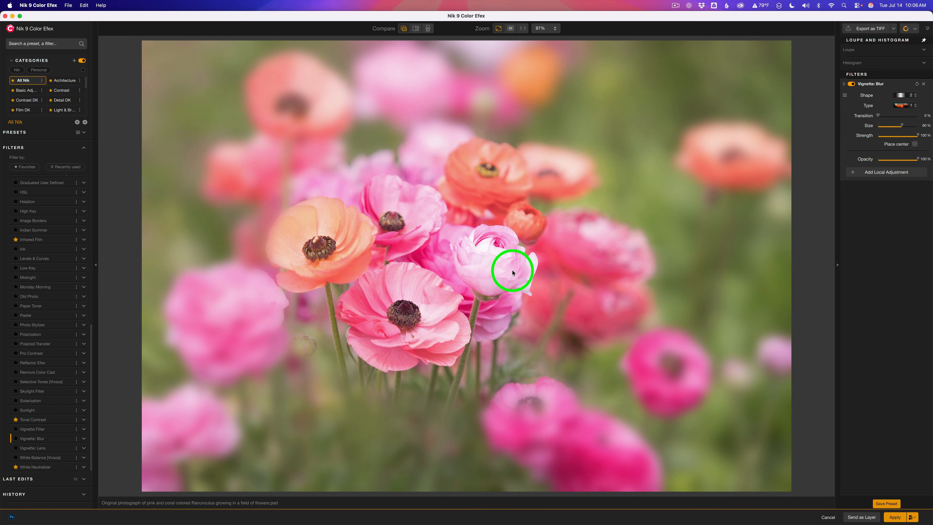
left_click_drag(878, 115, 908, 121)
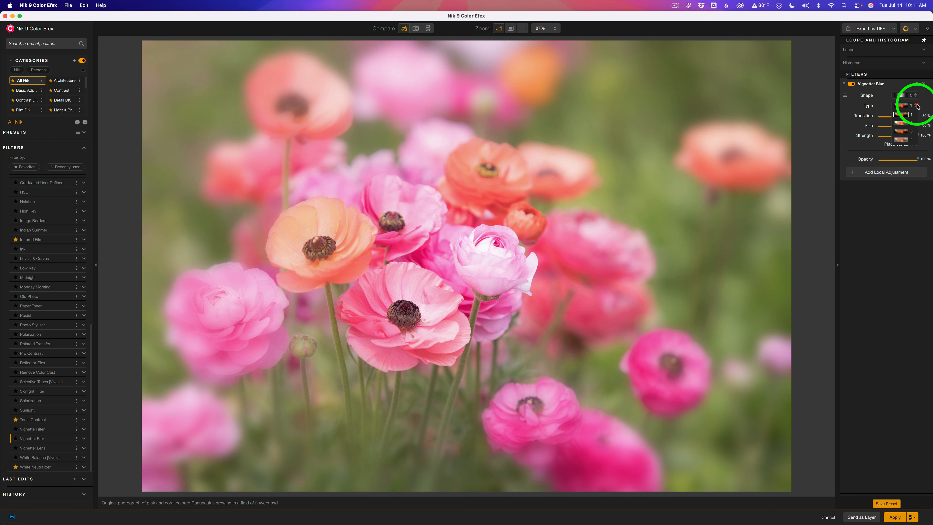
left_click_drag(918, 107, 908, 141)
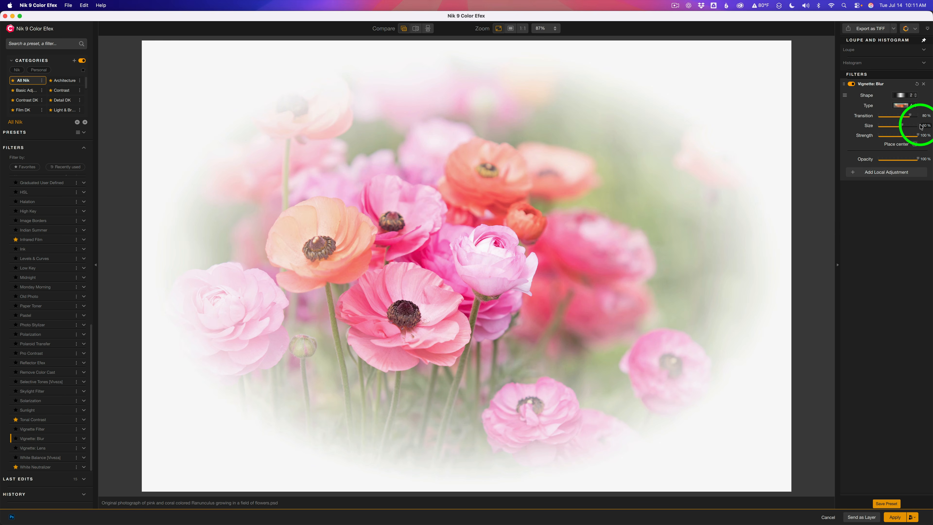
left_click(909, 117)
left_click_drag(911, 116, 864, 115)
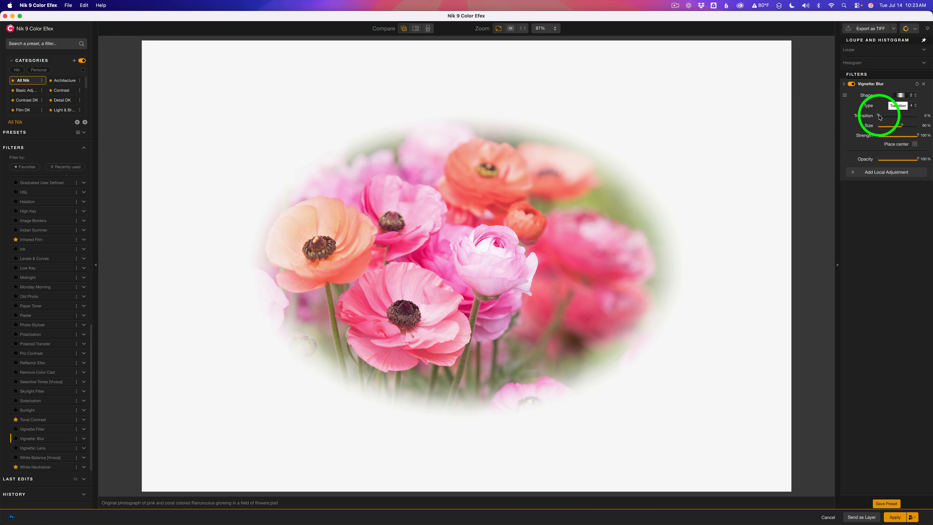
mouse_move(881, 117)
left_mouse_down()
mouse_move(909, 119)
mouse_move(864, 119)
left_mouse_up()
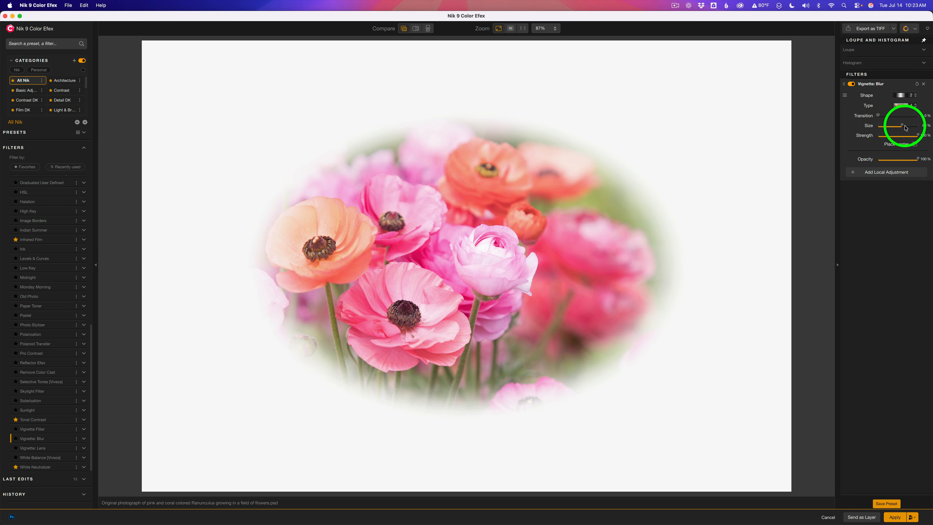
Step: Set the vignette's Size to 61% and its Strength to 74%
left_click_drag(902, 125, 869, 125)
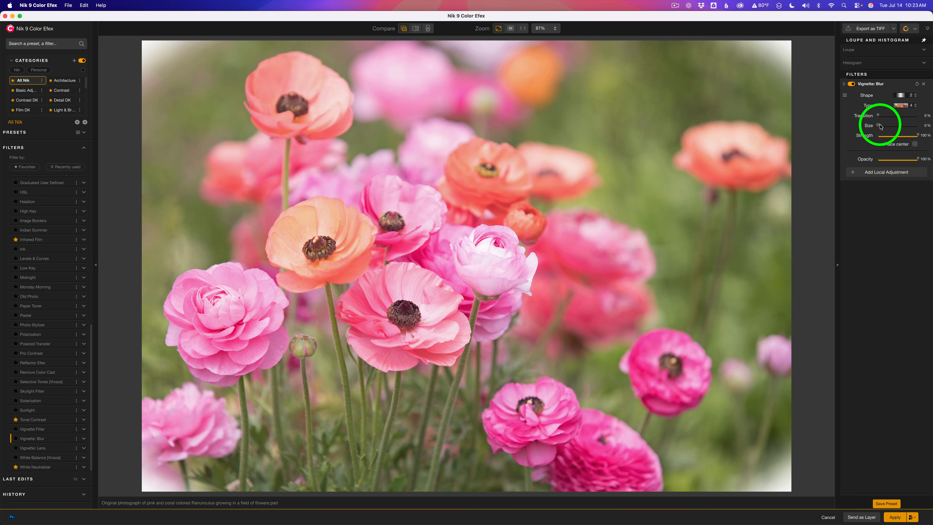
left_click_drag(880, 126, 889, 126)
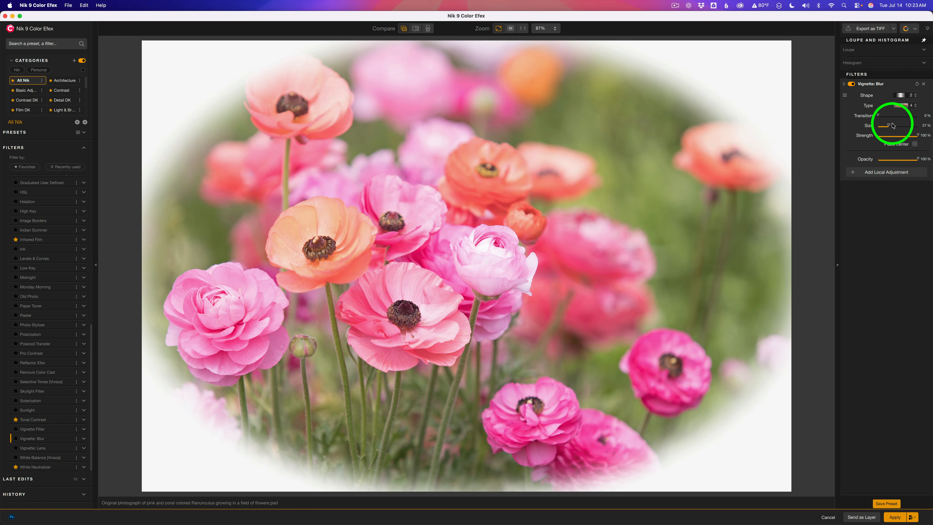
mouse_move(892, 126)
left_mouse_down()
mouse_move(914, 127)
mouse_move(902, 126)
left_mouse_up()
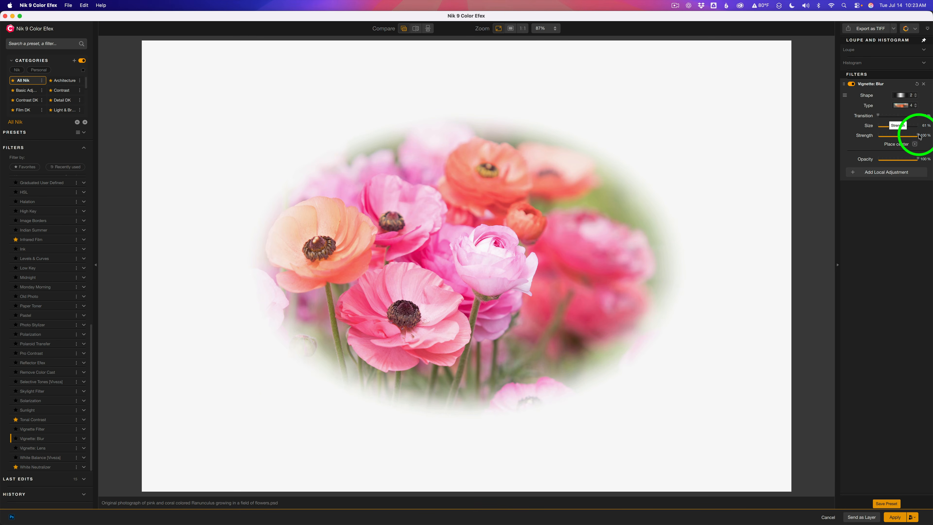
mouse_move(920, 137)
left_mouse_down()
mouse_move(867, 138)
mouse_move(908, 136)
left_mouse_up()
left_click(881, 137)
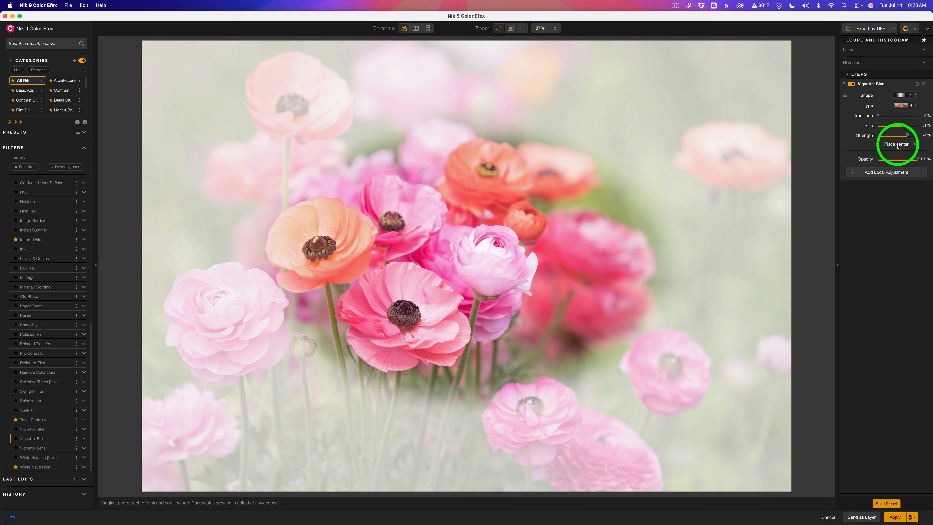
Step: Try the vignette center beside the orange flower at the photo's upper right, and on the dark-centered pink flower near the middle
left_click(916, 144)
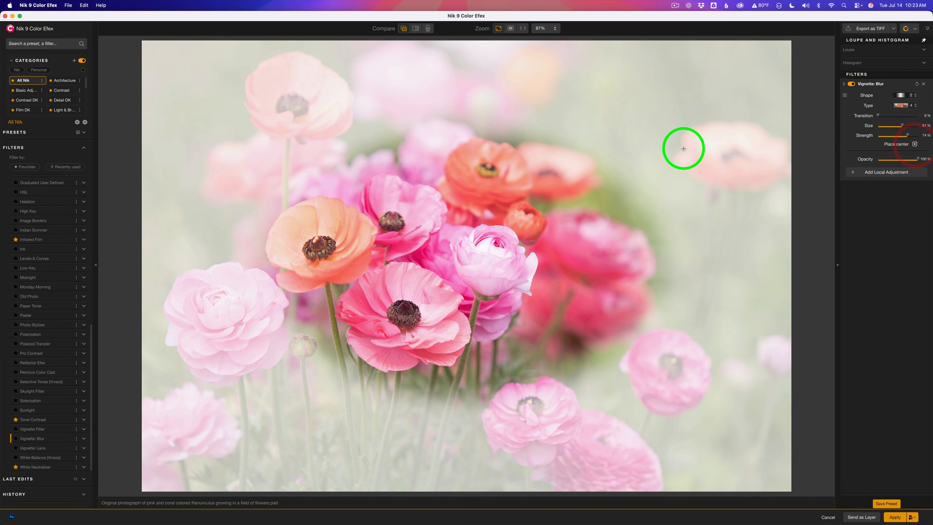
left_click(662, 133)
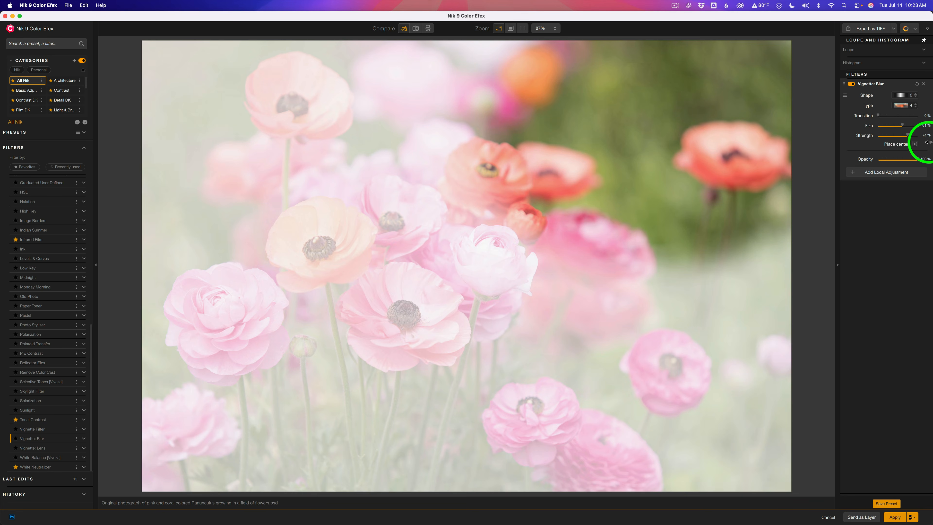
left_click(915, 144)
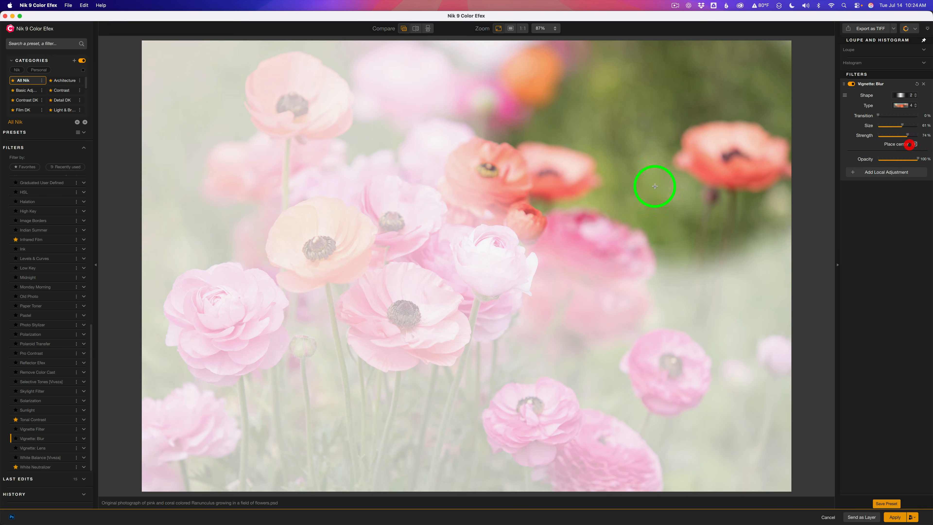
left_click(417, 297)
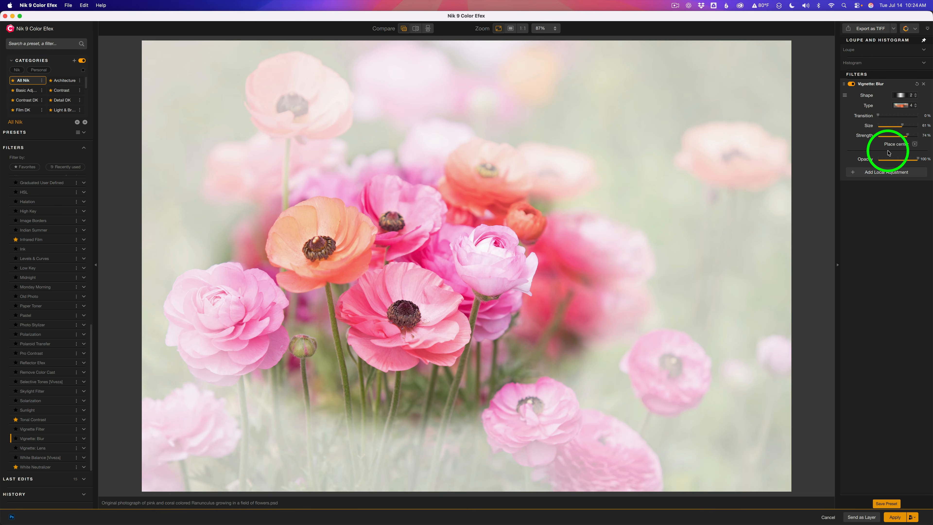
left_click_drag(879, 115, 906, 136)
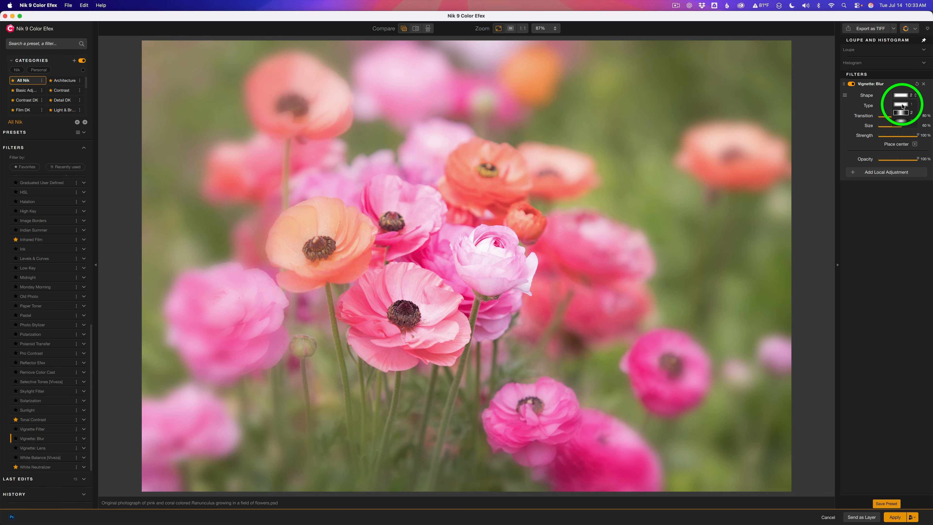
Step: Set the blur vignette's Shape to 1 and place its center on the dark-centered pink flower near the middle
left_click(903, 106)
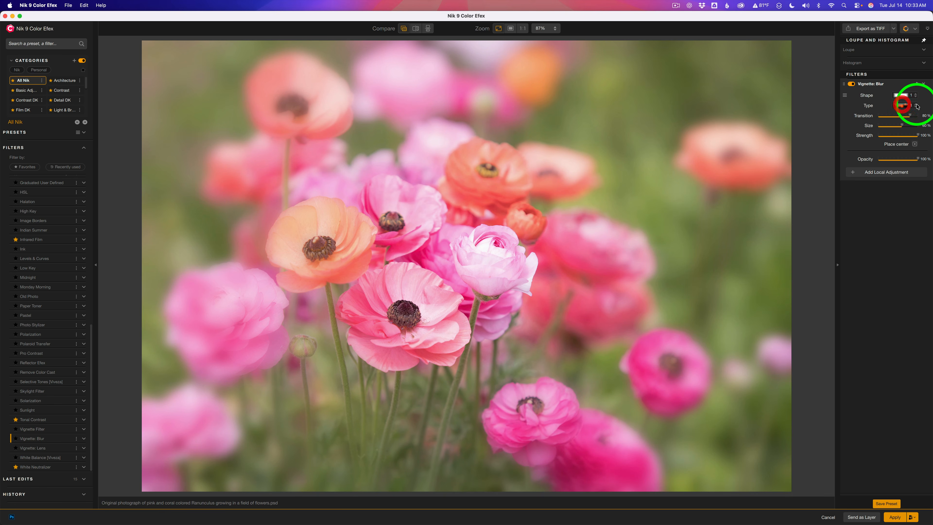
left_click(915, 145)
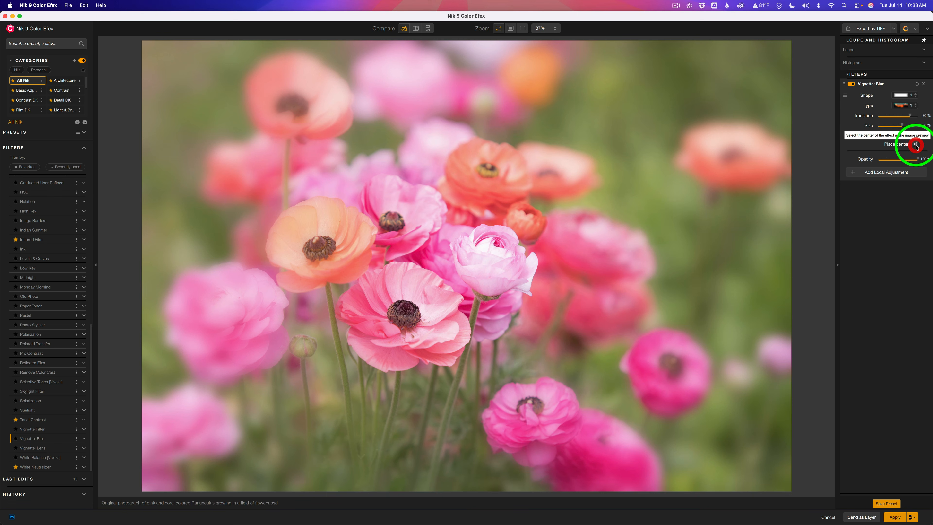
left_click(413, 284)
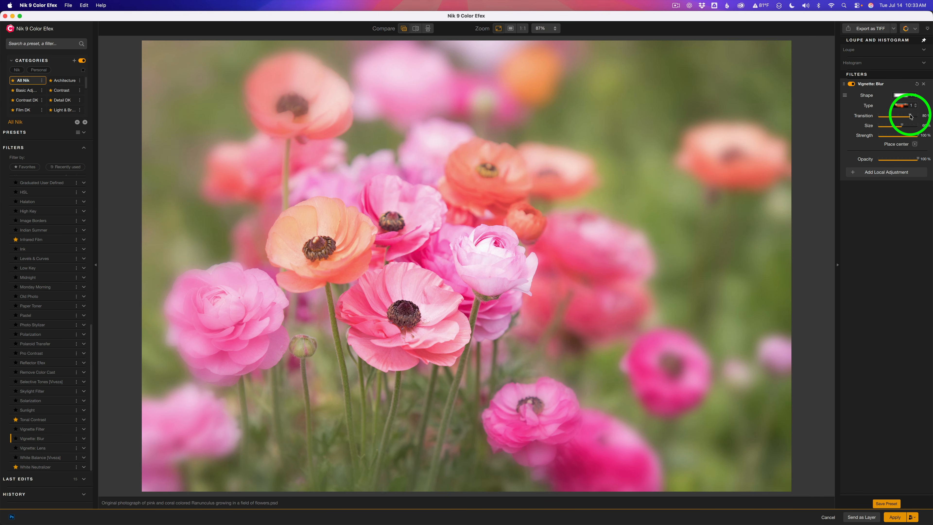
Step: Set the blur vignette's Transition to 100%, Size to 41% and Strength to 58%, and compare the photo with and without the filter
mouse_move(911, 117)
left_mouse_down()
mouse_move(847, 117)
mouse_move(908, 116)
mouse_move(917, 126)
left_mouse_up()
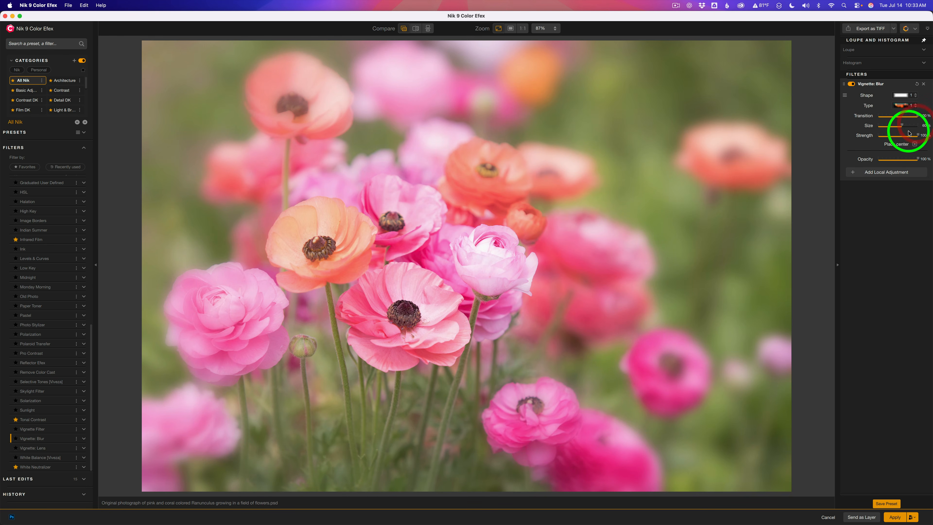
left_click_drag(903, 127, 885, 127)
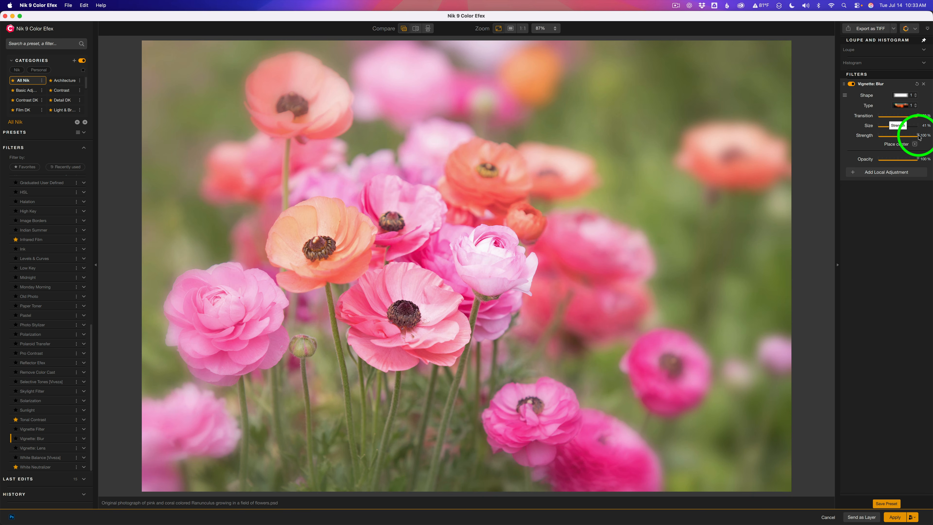
mouse_move(912, 138)
left_mouse_down()
mouse_move(851, 135)
mouse_move(902, 138)
left_mouse_up()
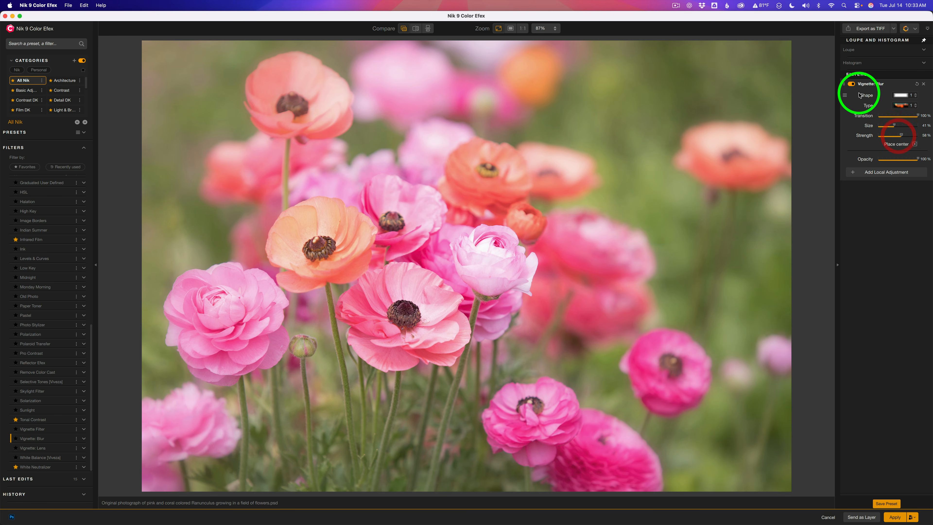
left_click(853, 84)
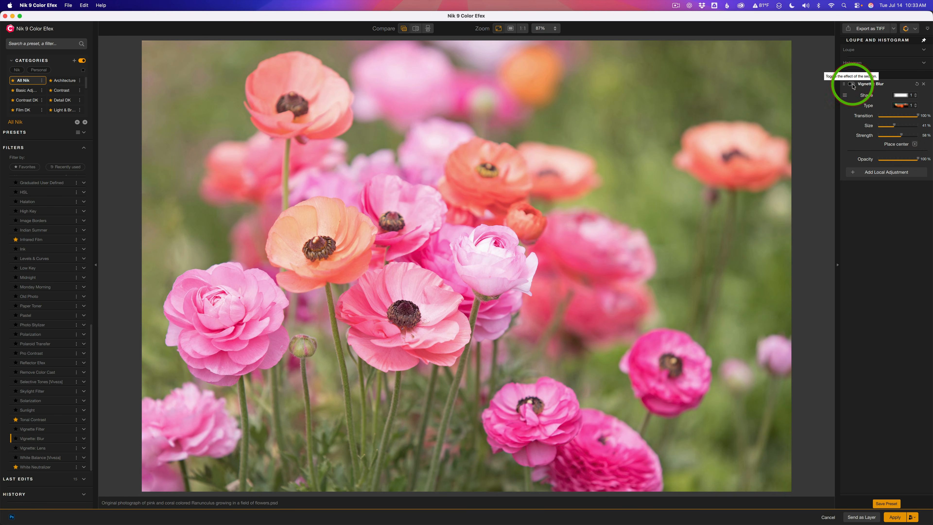
left_click(853, 84)
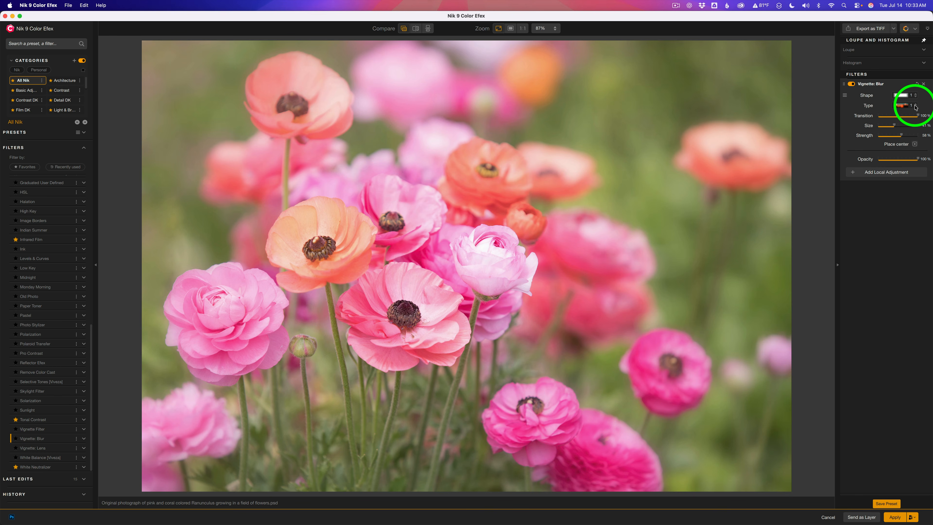
Step: Set the vignette's Type to 2, Strength to 59% and Size to 78%, and compare the photo with and without the filter
left_click(915, 106)
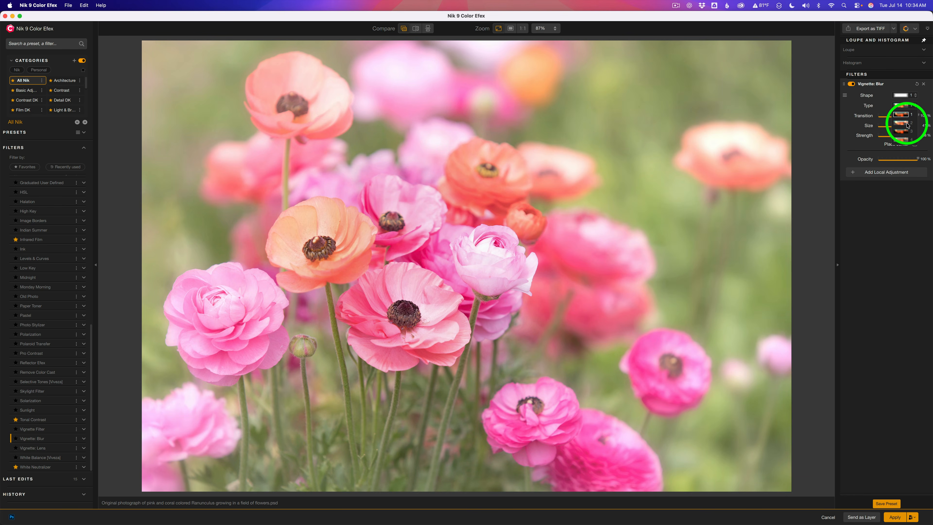
left_click(908, 125)
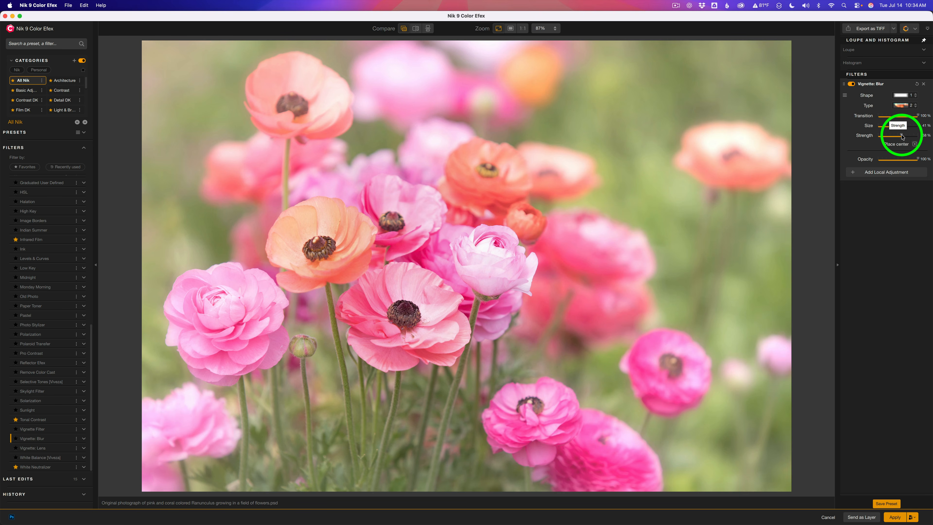
mouse_move(903, 137)
left_mouse_down()
mouse_move(870, 137)
mouse_move(902, 138)
left_mouse_up()
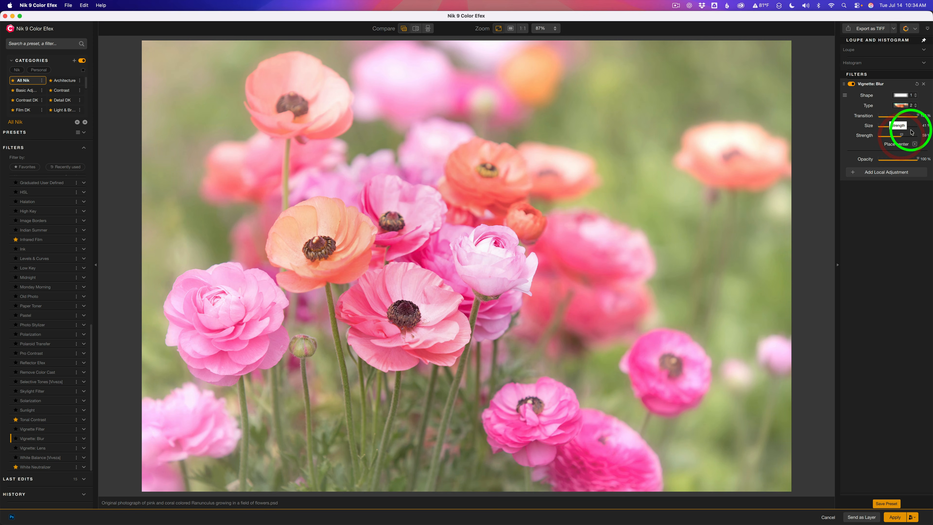
left_click_drag(895, 128, 907, 128)
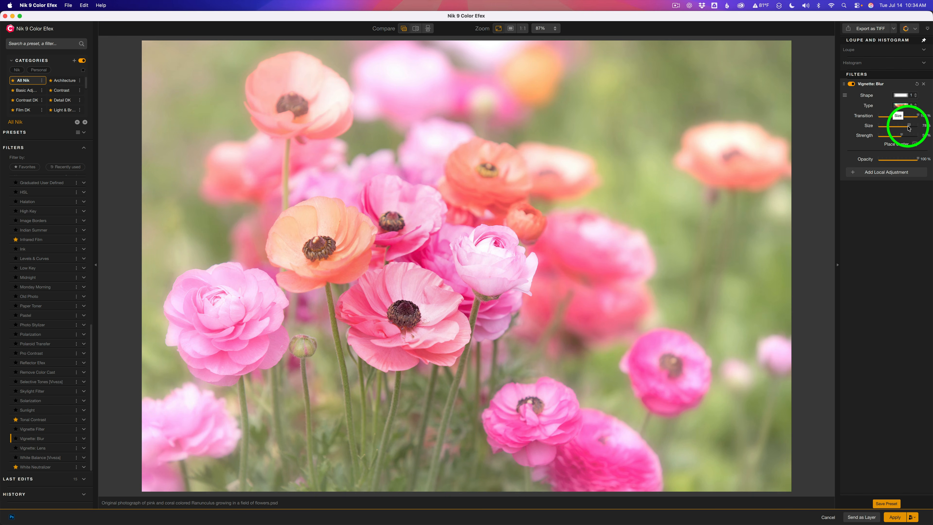
left_click(852, 85)
left_click(852, 84)
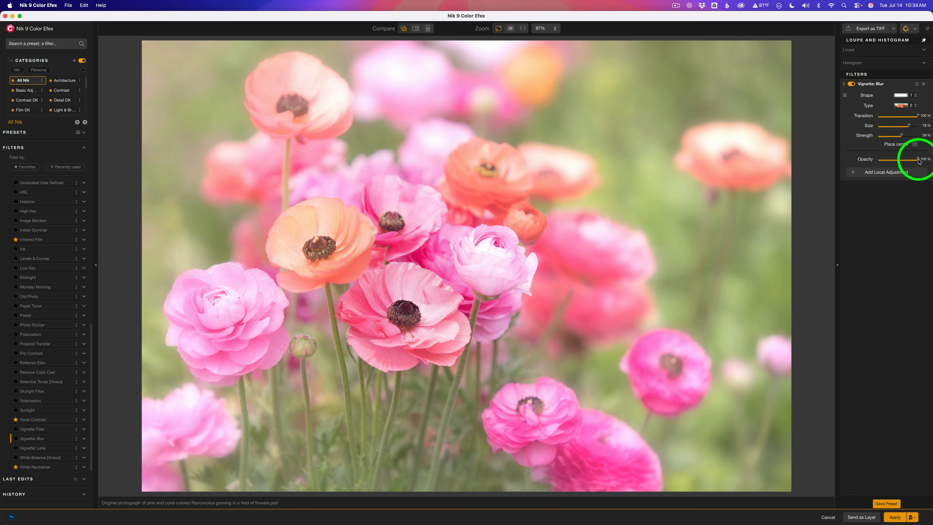
Step: Set the blur vignette's Opacity to 61% and compare the photo with and without the effect
mouse_move(919, 160)
left_mouse_down()
mouse_move(856, 159)
mouse_move(905, 161)
left_mouse_up()
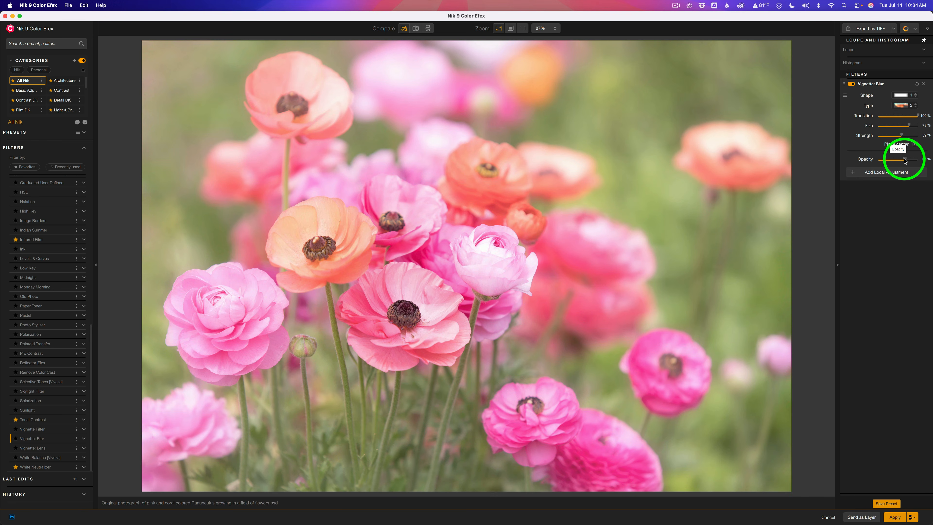
left_click_drag(905, 160, 903, 160)
left_click(851, 84)
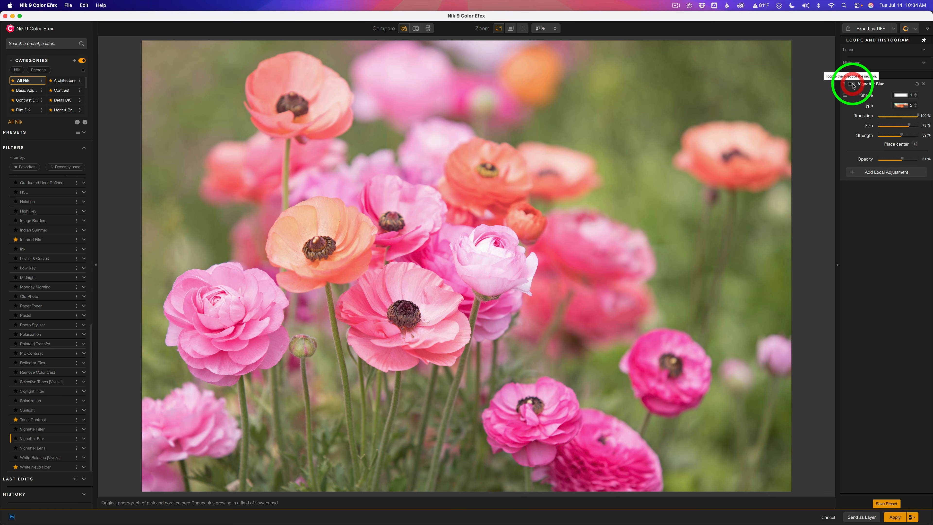
left_click(852, 84)
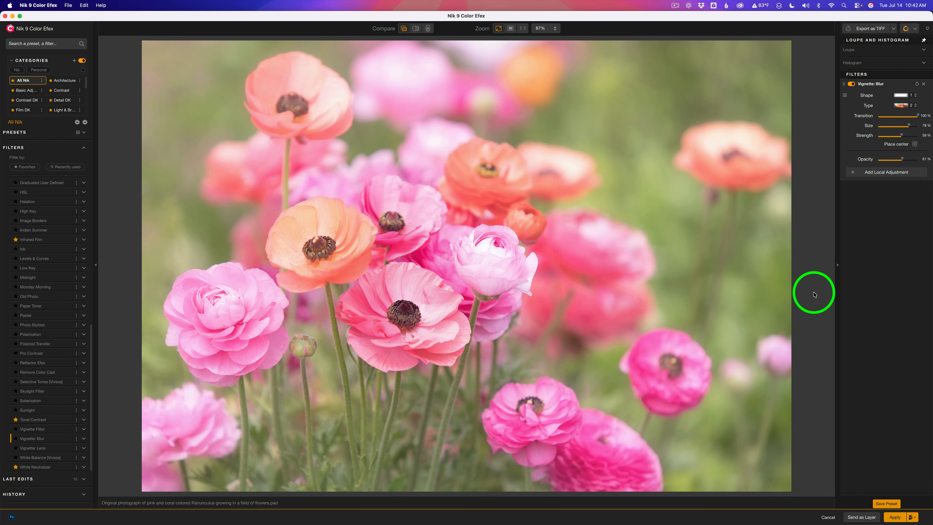
Step: Apply the blur vignette to the ranunculus photo and compare before and after by toggling its layer in Photoshop
left_click(900, 515)
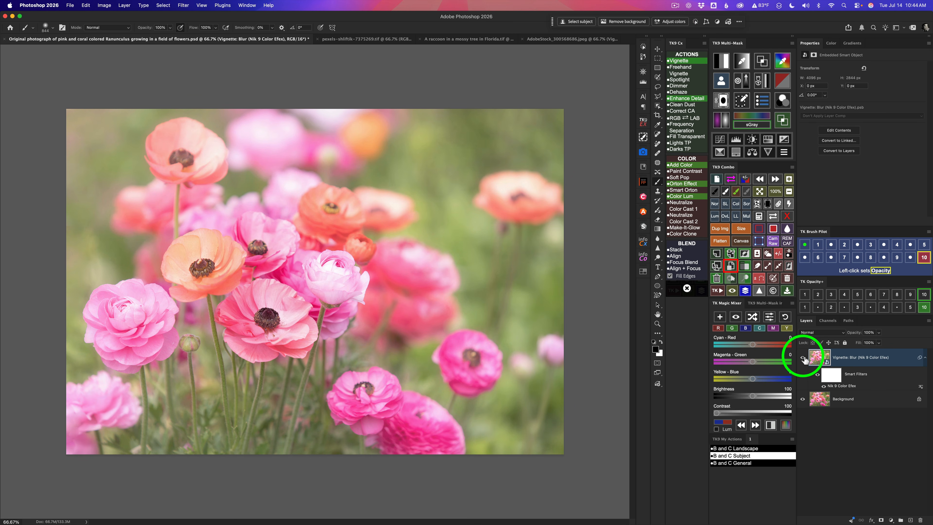
left_click(804, 359)
left_click(804, 358)
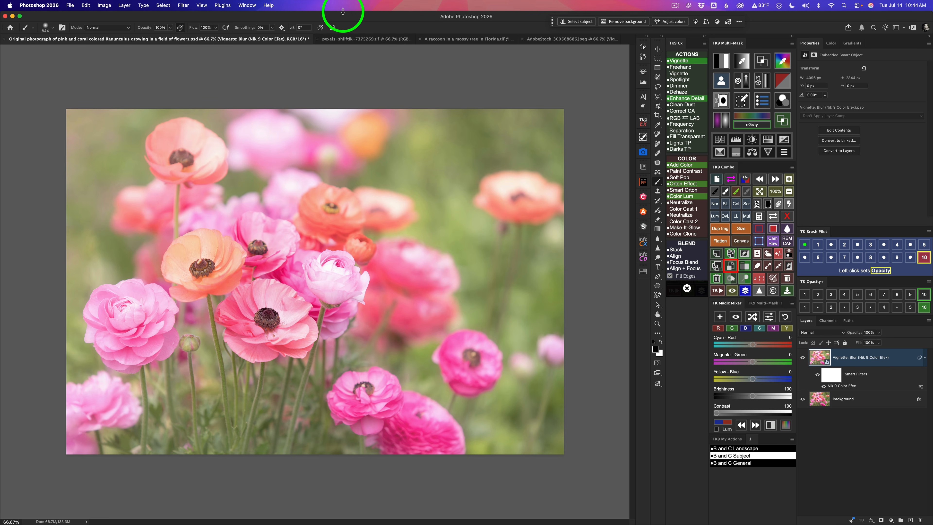
Step: Switch to the fruit still life document and open it in Nik 9 Color Efex
left_click(349, 38)
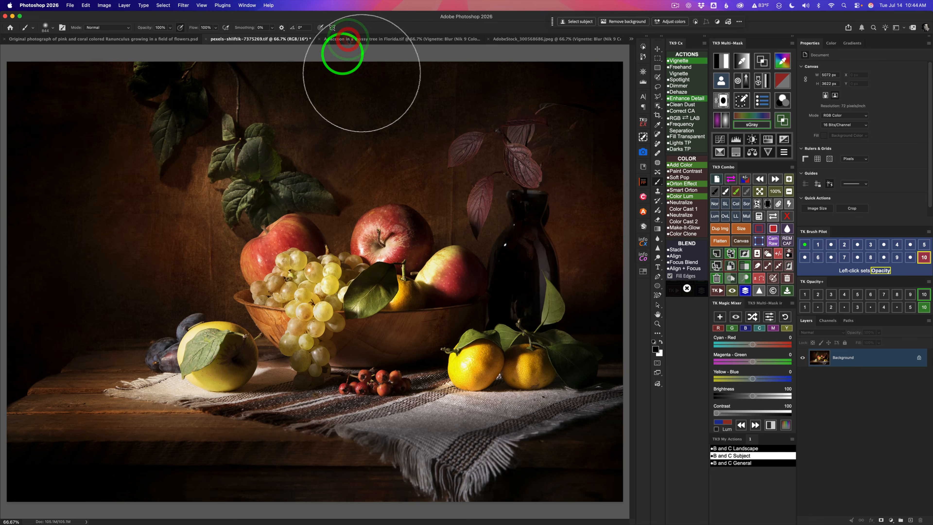
left_click(644, 197)
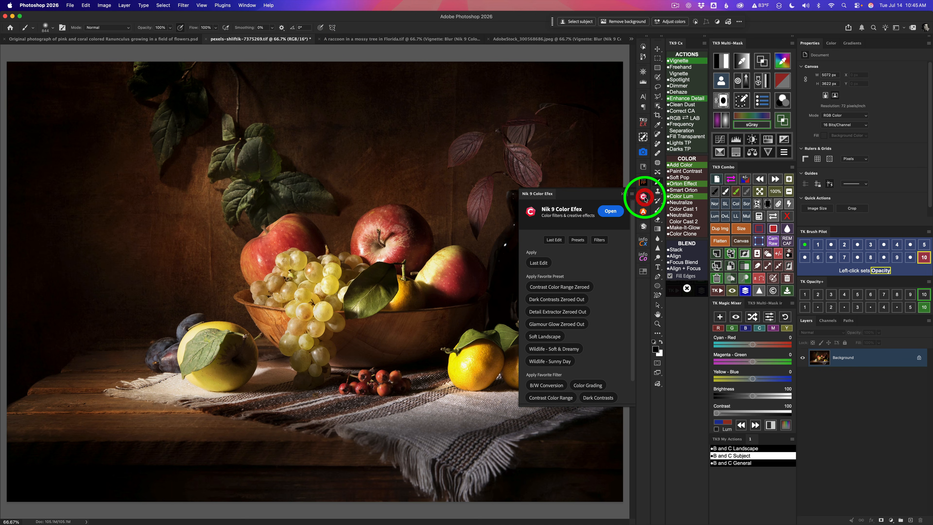
left_click(612, 211)
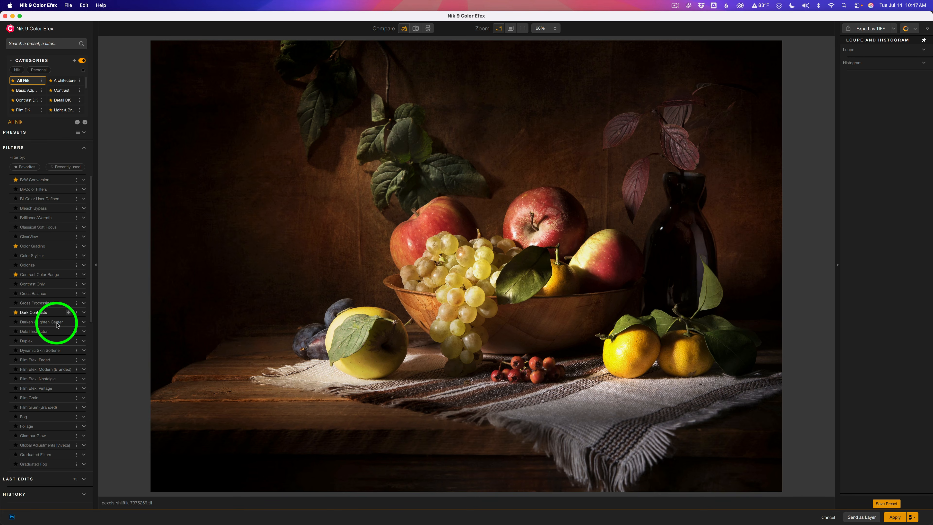
Step: Preview the Vignette: Blur presets 01 - Default, 02 - Lightening Blur and 03 - Square on the fruit photo
scroll(56, 327, "down", 5)
scroll(56, 325, "down", 10)
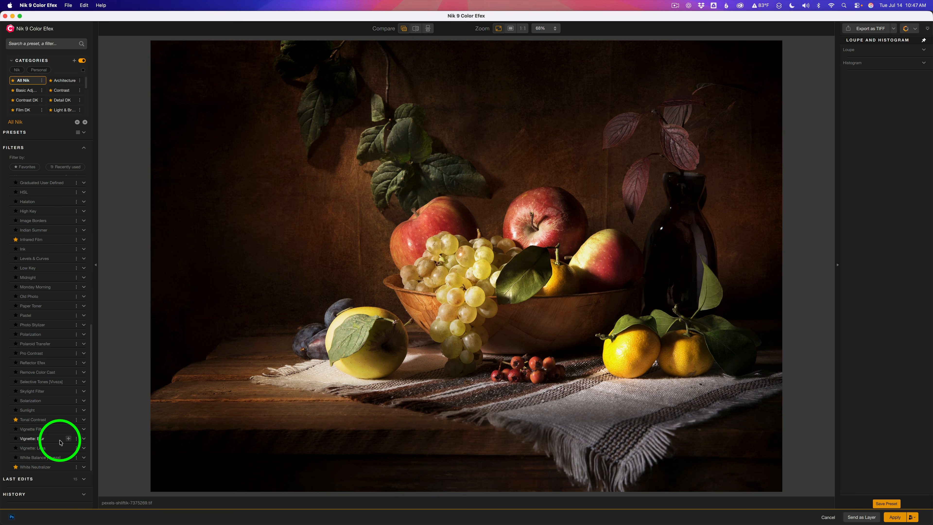
left_click(85, 440)
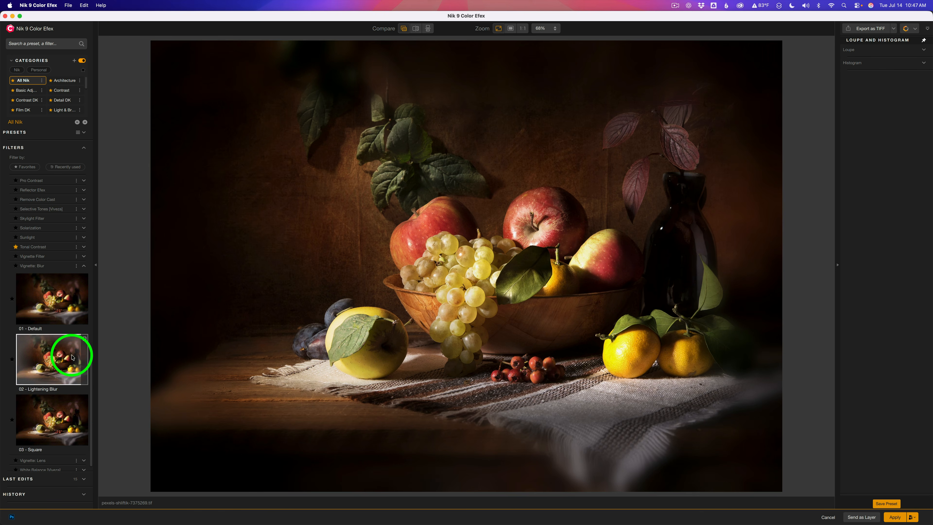
left_click(62, 309)
left_click(59, 355)
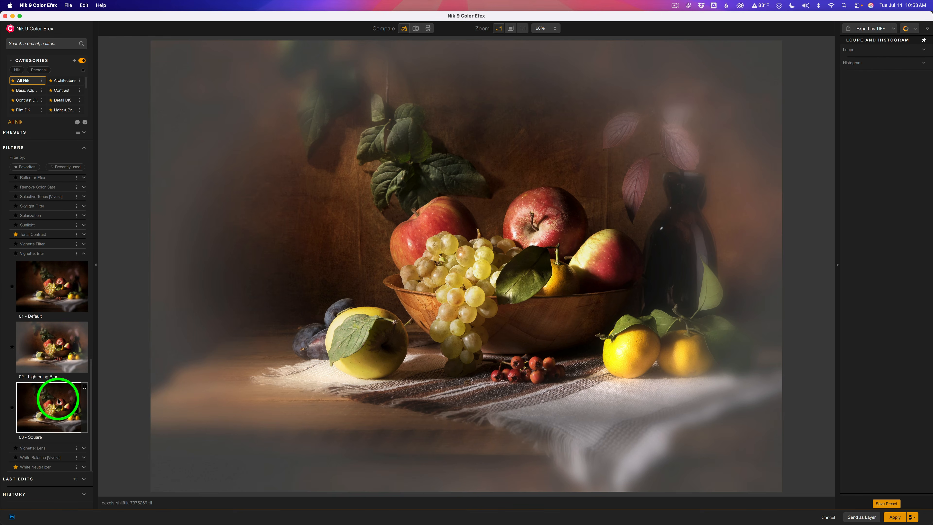
left_click(59, 401)
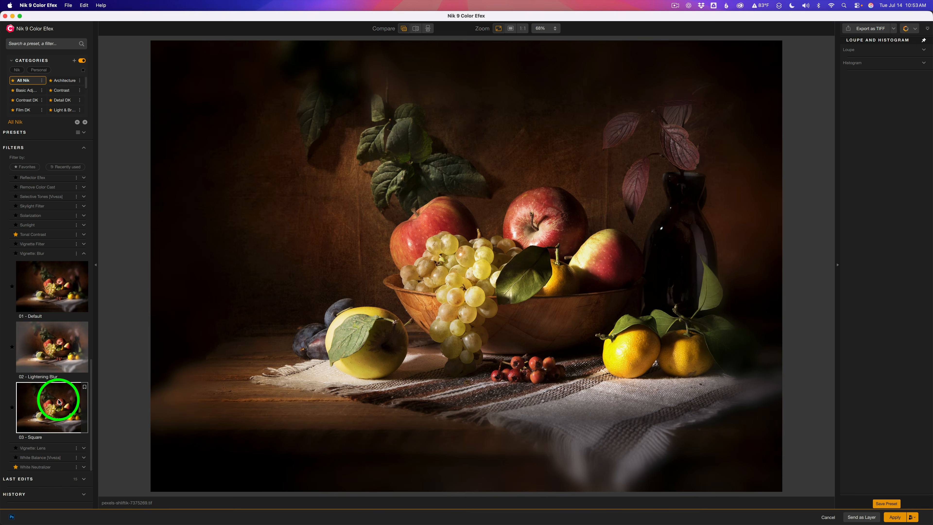
left_click(86, 255)
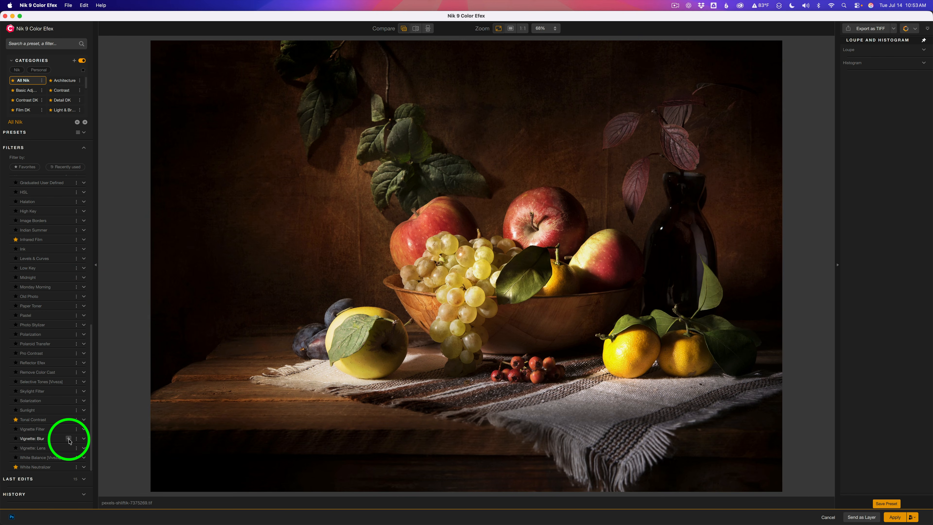
Step: Add the Vignette: Blur filter to the fruit photo and set its Shape to 1
left_click(69, 439)
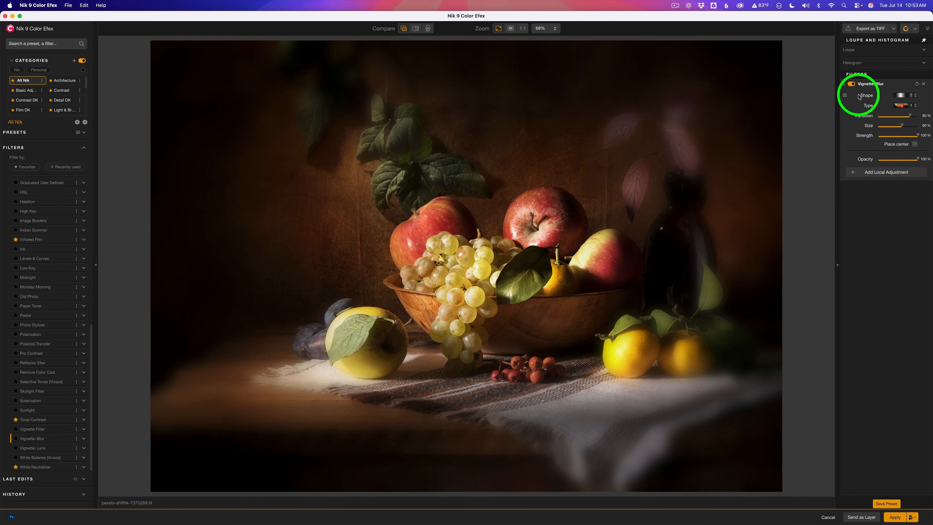
left_click(845, 96)
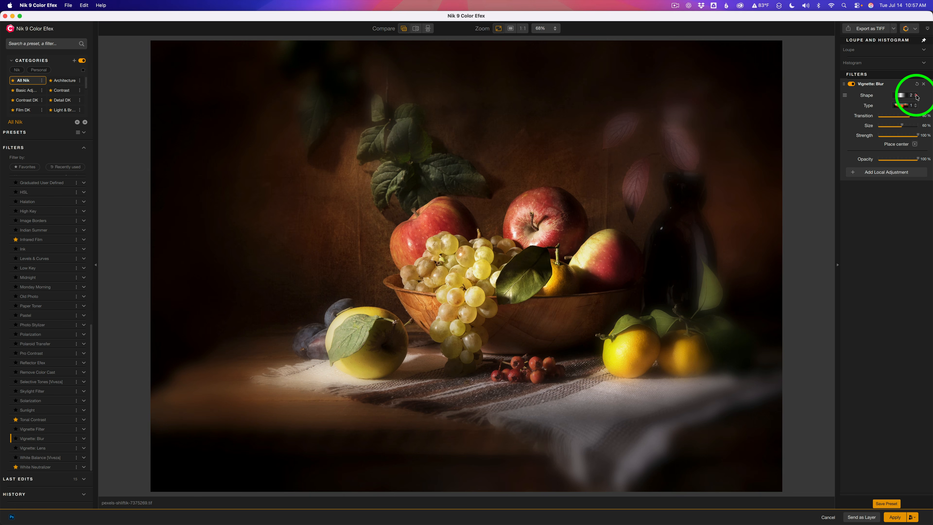
left_click(910, 95)
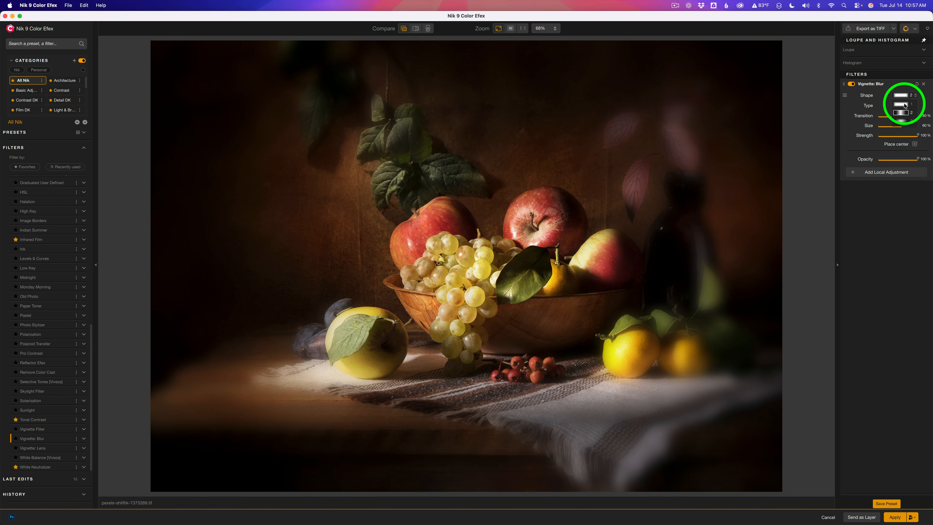
left_click(902, 105)
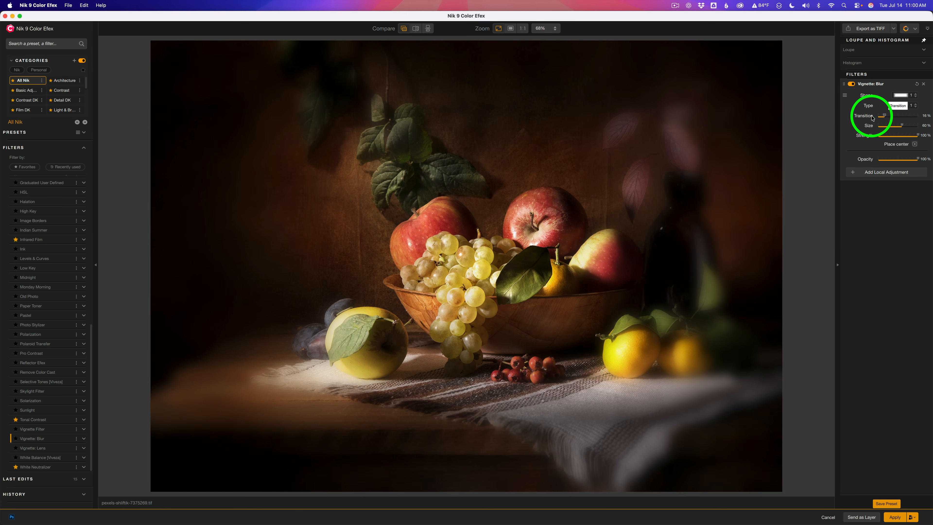
Step: With the vignette's Transition at 0% and Size at 100%, try its center on the red apple at the back of the bowl
left_click_drag(873, 118, 840, 118)
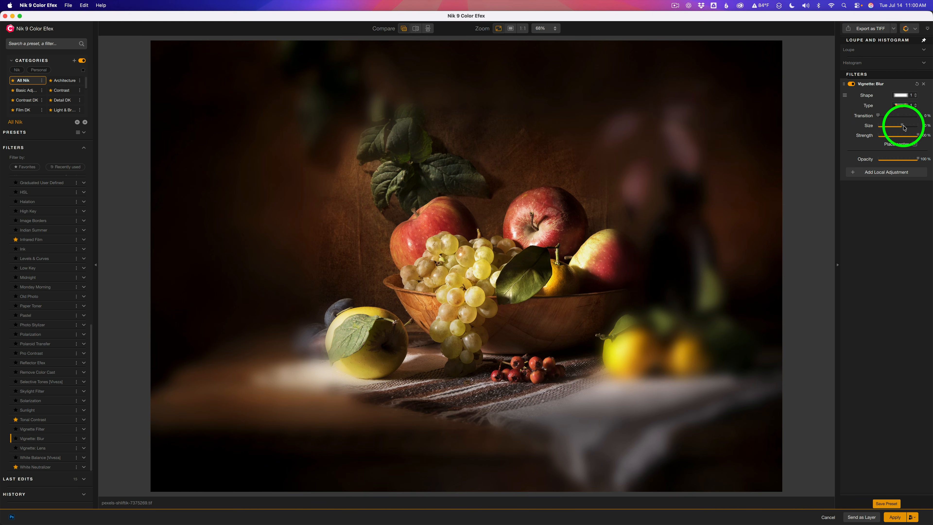
left_click_drag(901, 126, 923, 128)
left_click(915, 144)
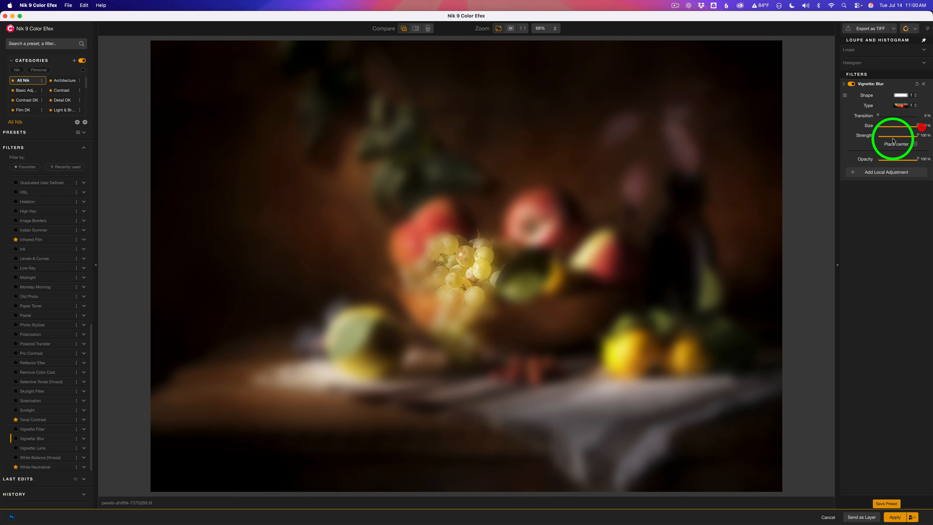
left_click(443, 274)
left_click(631, 226)
left_click(916, 144)
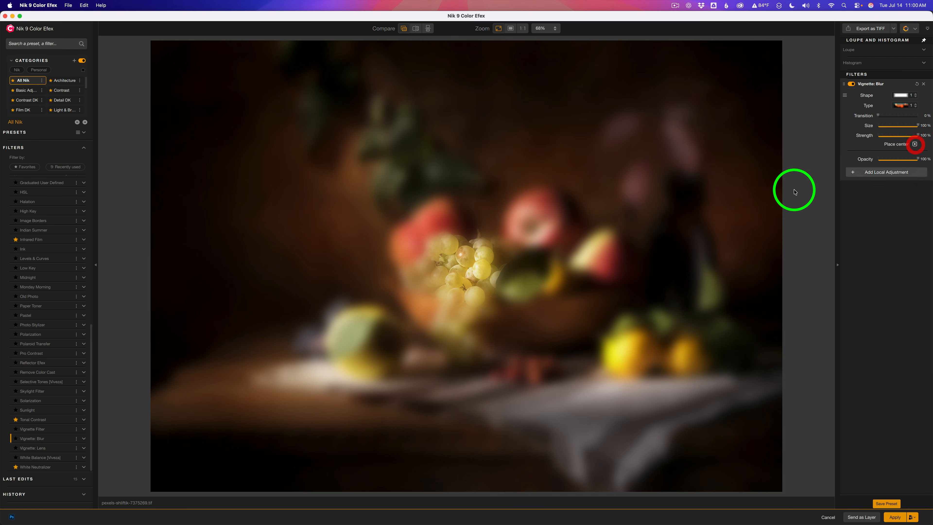
left_click(556, 223)
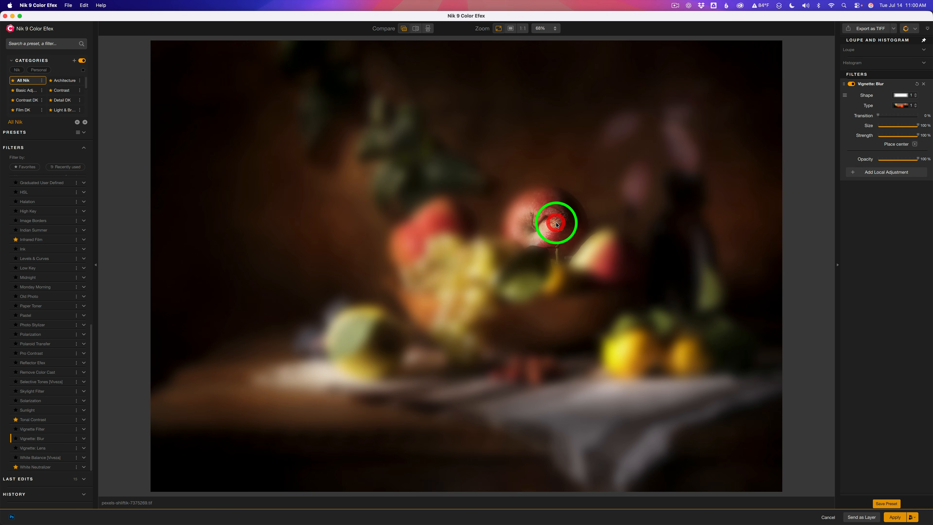
Step: Place the vignette center on the grapes and set its Size to 55% and Transition to 100%
left_click(915, 144)
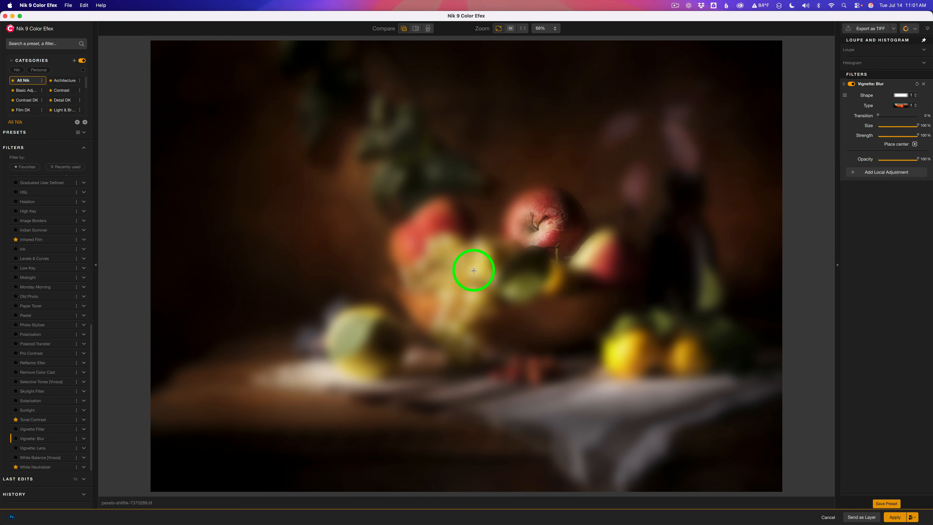
left_click(464, 271)
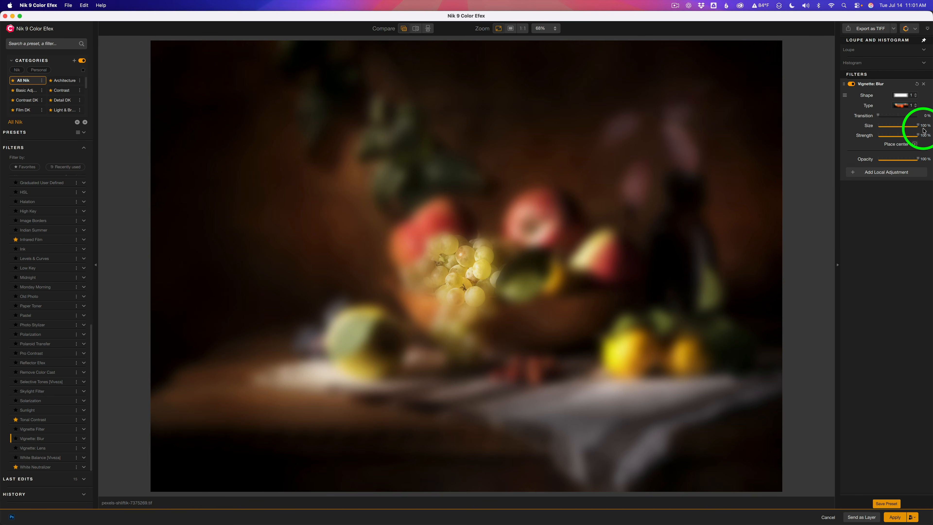
left_click_drag(919, 127, 900, 126)
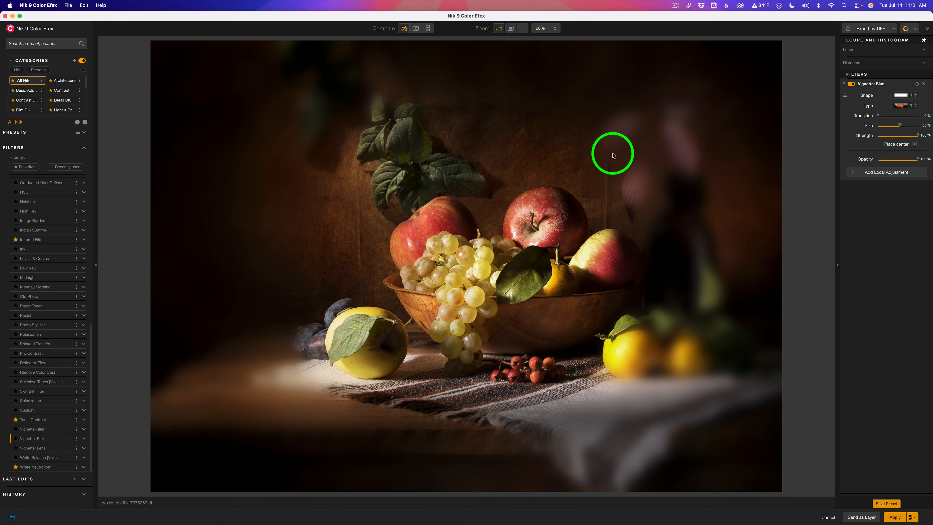
left_click_drag(878, 115, 927, 122)
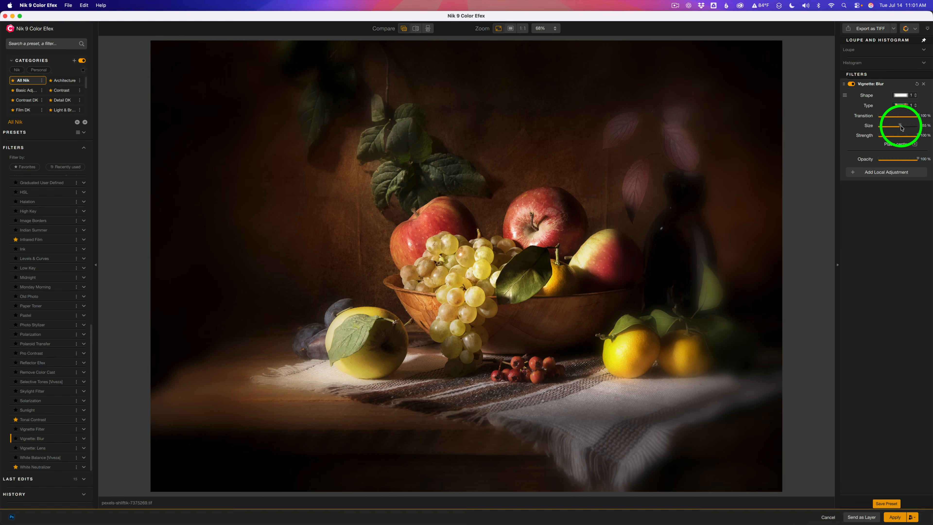
Step: Set the Vignette: Blur's Size to 70% and Strength to 73% on the fruit photo, keeping Opacity at 100%
left_click_drag(901, 127, 894, 129)
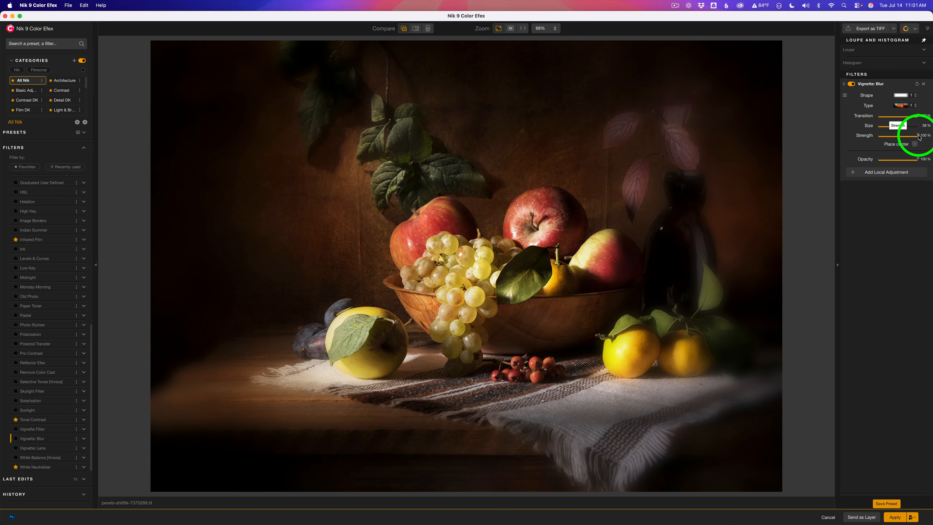
mouse_move(918, 136)
left_mouse_down()
mouse_move(850, 137)
mouse_move(908, 139)
mouse_move(896, 127)
mouse_move(906, 132)
left_mouse_up()
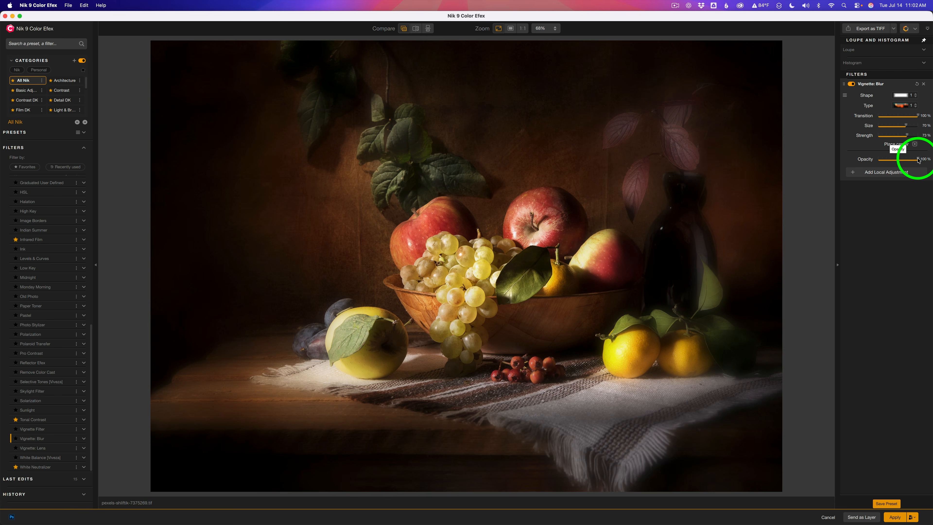
mouse_move(919, 160)
left_mouse_down()
mouse_move(907, 159)
mouse_move(929, 162)
left_mouse_up()
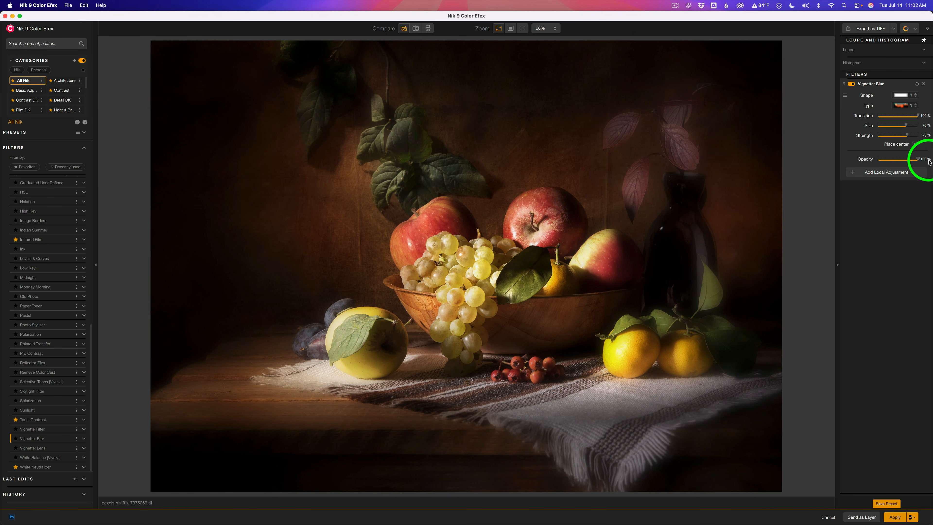
Step: Compare the fruit photo with the Vignette: Blur filter switched off and on, leaving it on
left_click(851, 84)
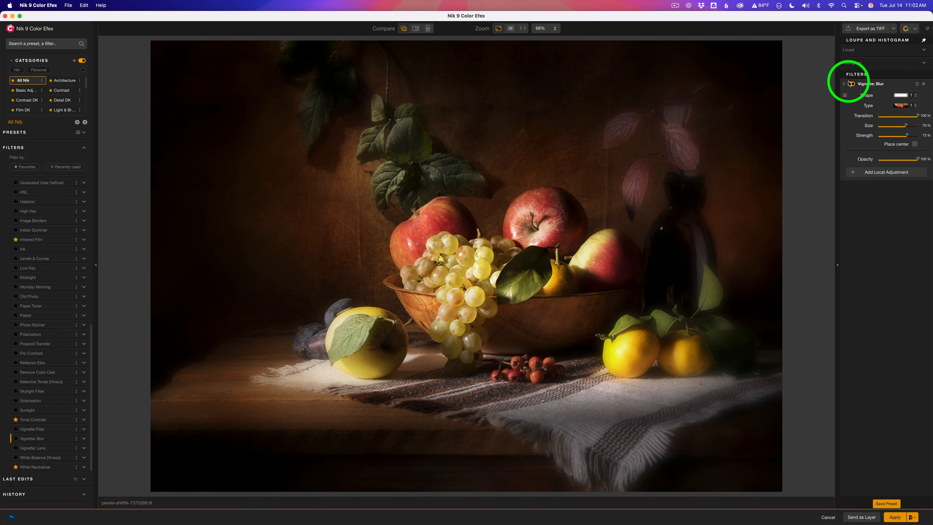
left_click(852, 84)
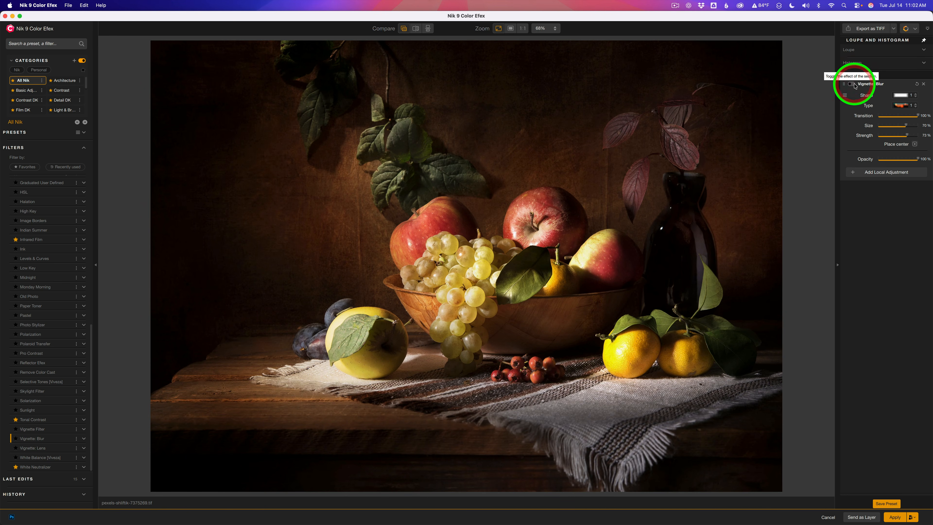
left_click(852, 84)
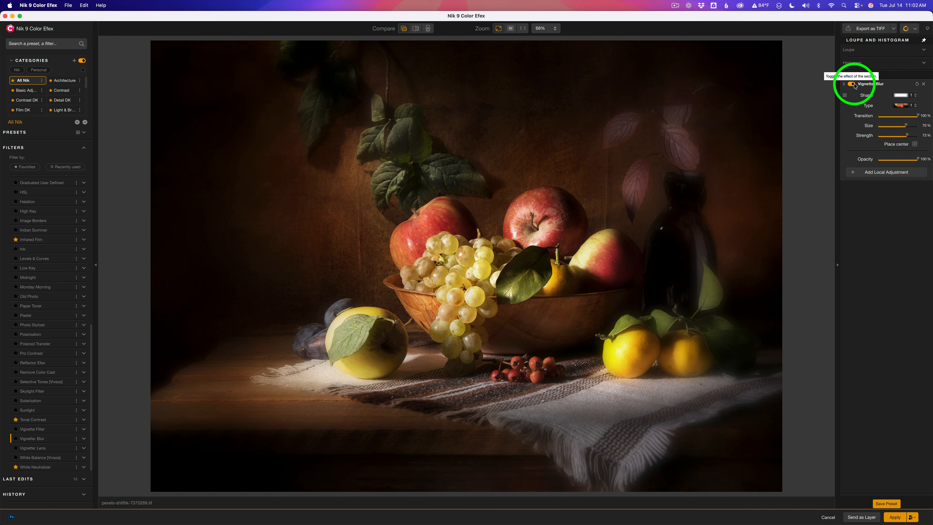
left_click(886, 339)
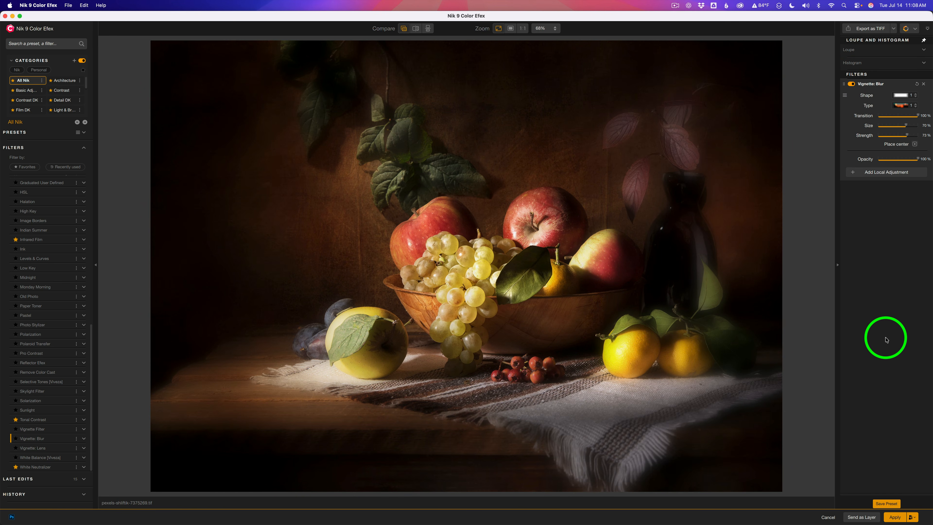
Step: Apply the Vignette: Blur to the fruit photo and compare it in Photoshop with the filtered layer hidden and shown
left_click(895, 517)
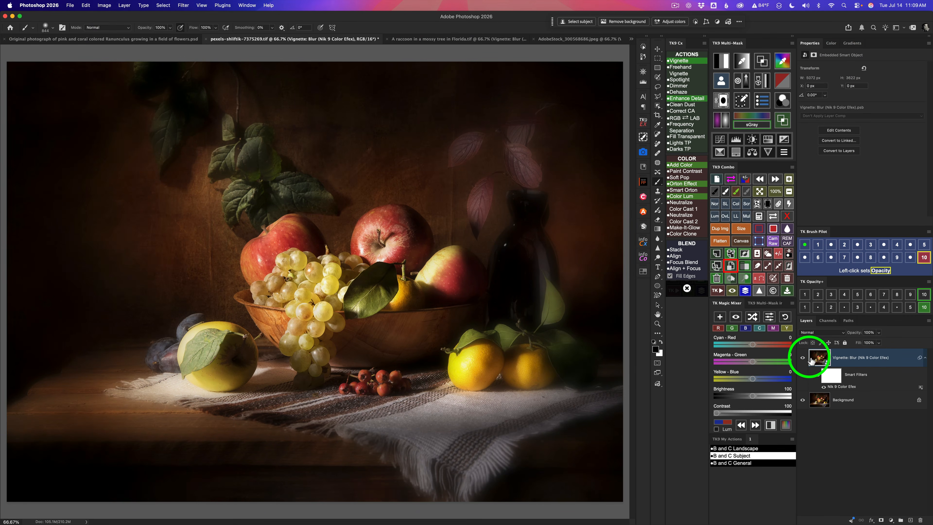
left_click(803, 358)
left_click(803, 357)
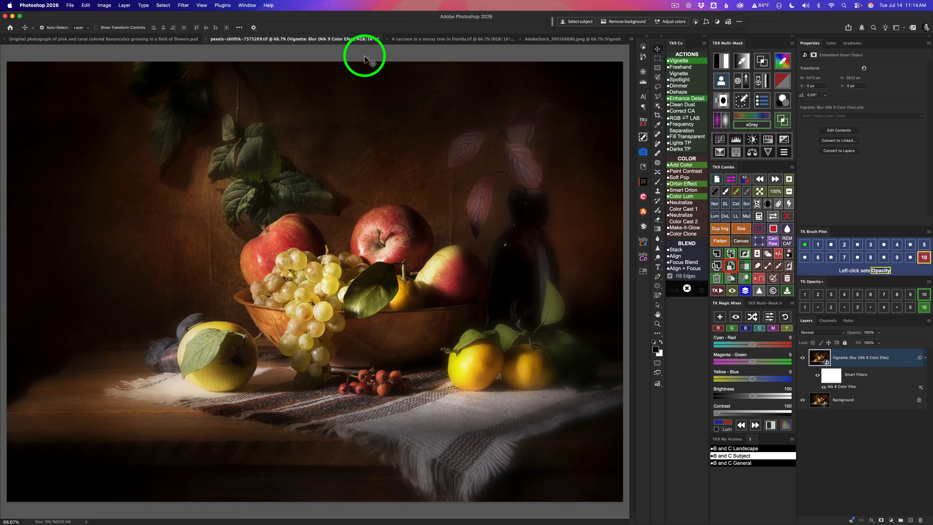
Step: Switch to the raccoon photo in Photoshop and open it in Nik 9 Color Efex
left_click(421, 43)
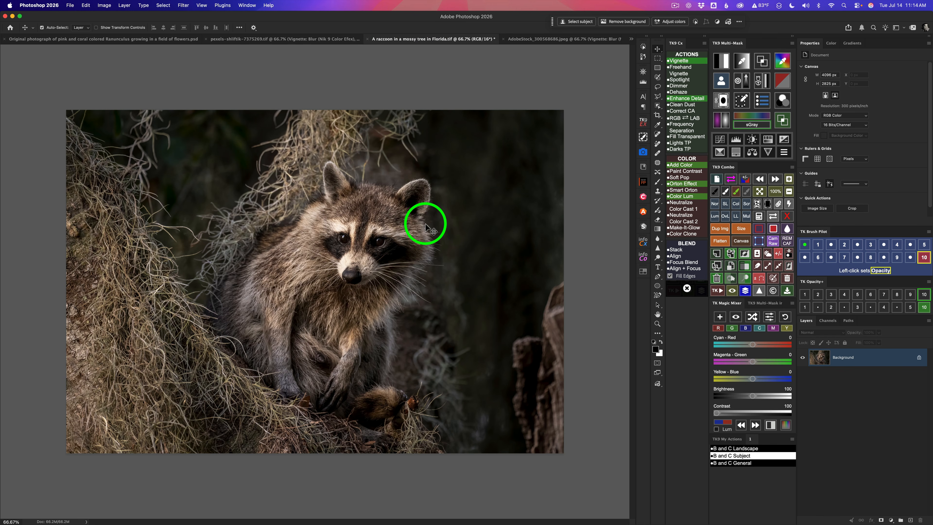
left_click(643, 196)
left_click(619, 211)
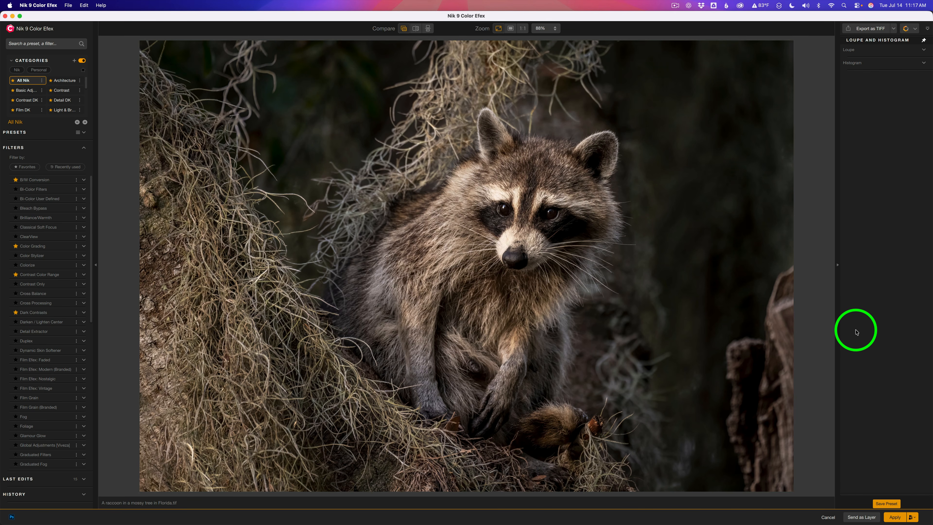
Step: Review the Apply as choices in the Photoshop host preferences, keeping smart object as the default
left_click(914, 518)
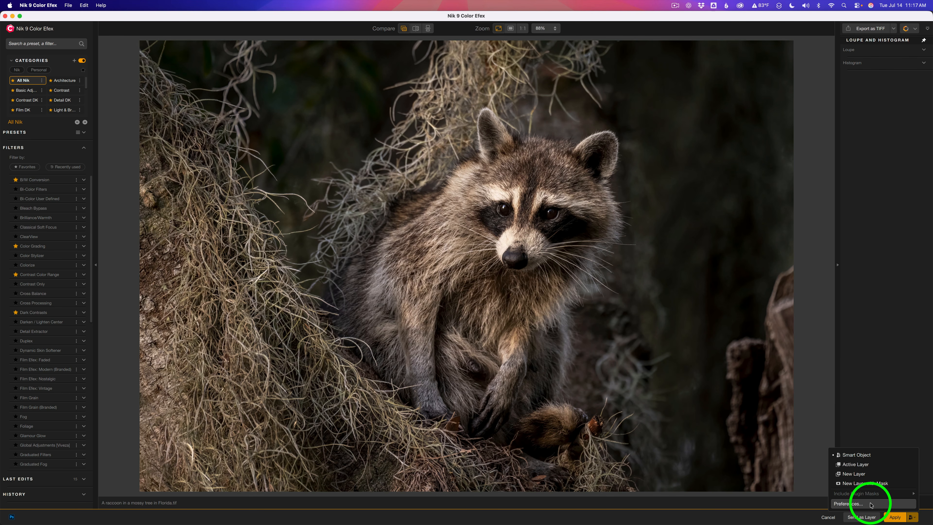
left_click(871, 505)
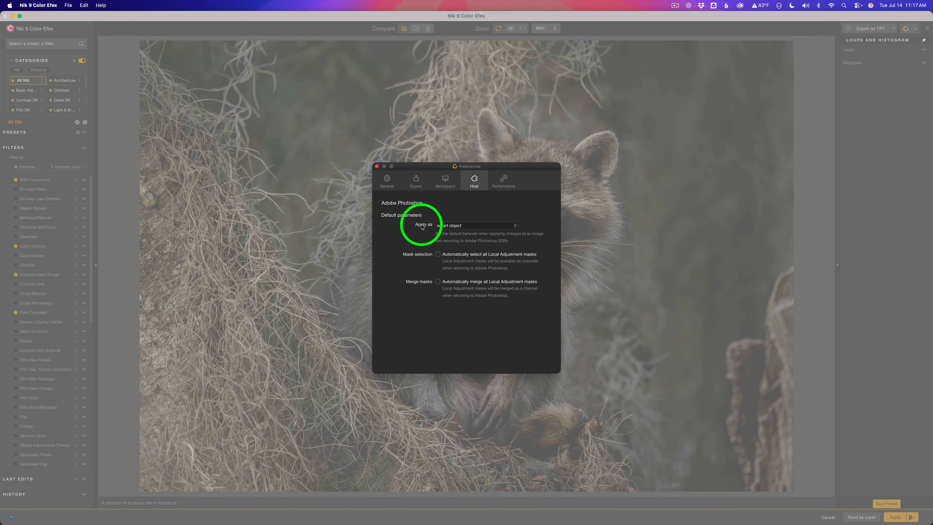
left_click(515, 227)
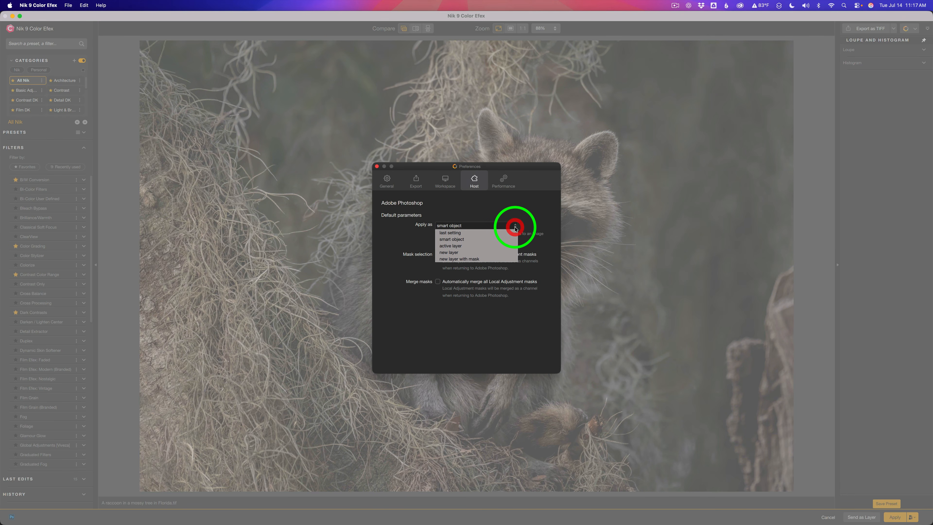
left_click(491, 205)
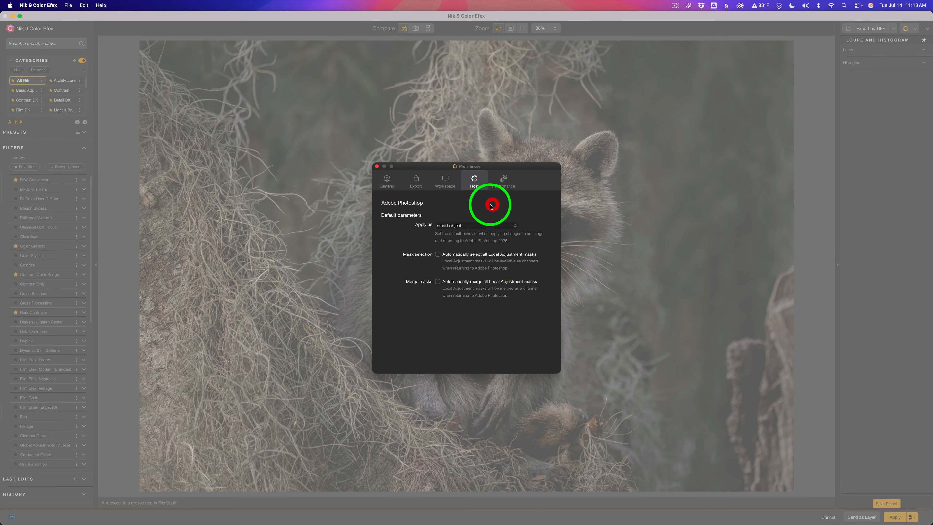
left_click(377, 168)
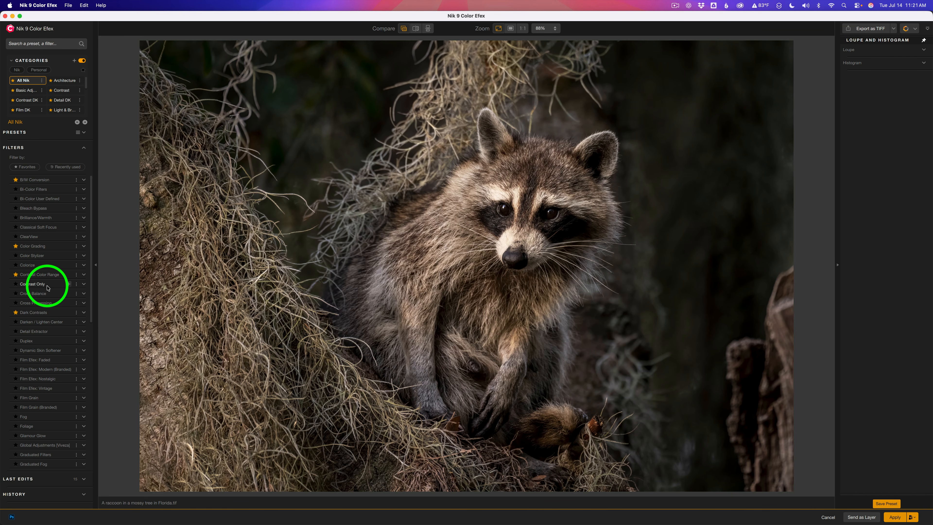
Step: Add the Vignette: Blur filter to the raccoon photo with Shape 1 and Type 1
scroll(41, 334, "down", 10)
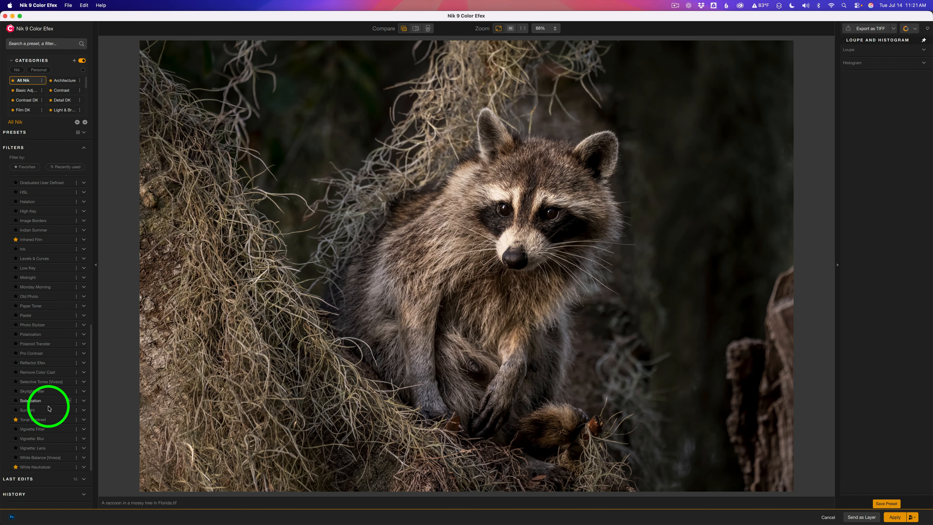
left_click(68, 439)
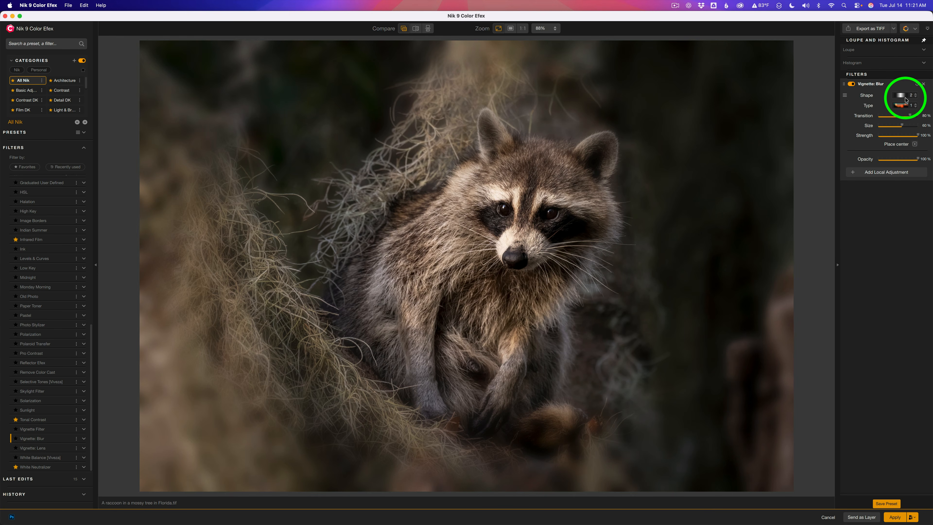
left_click(915, 96)
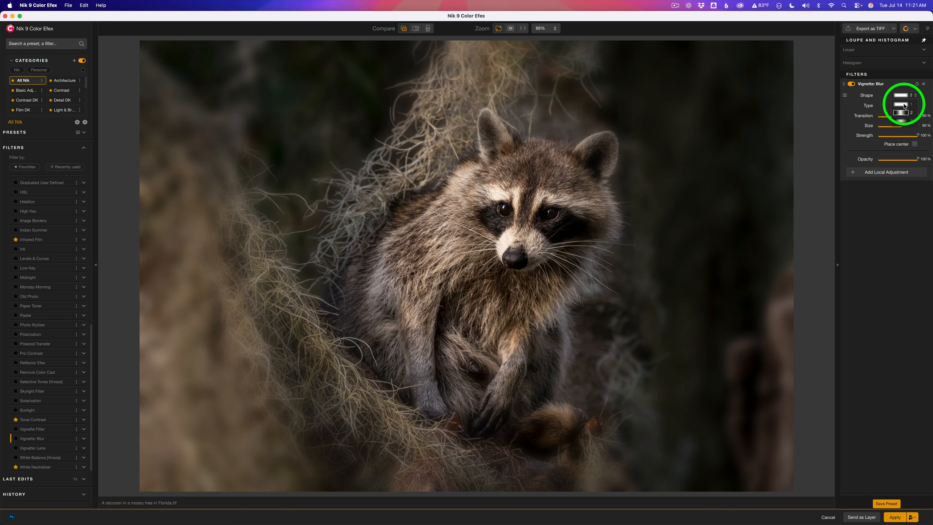
left_click(904, 106)
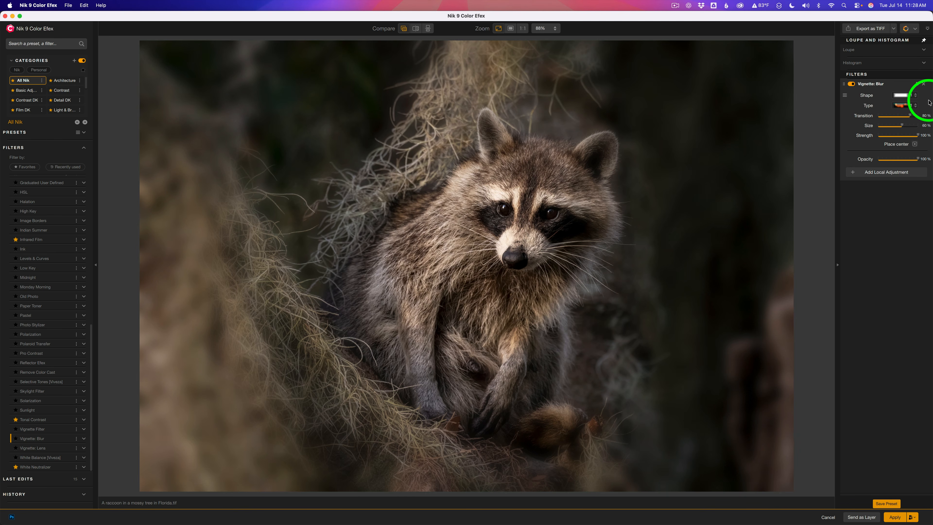
left_click(917, 106)
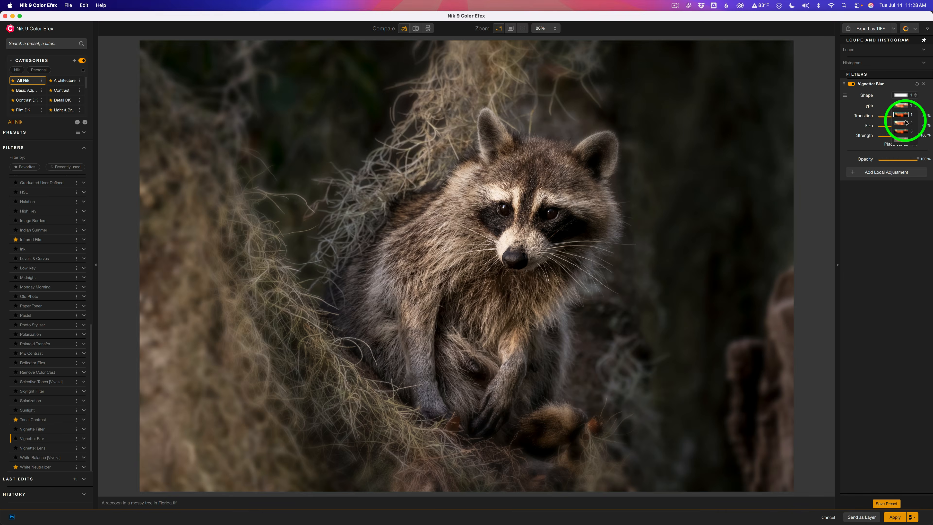
left_click(904, 116)
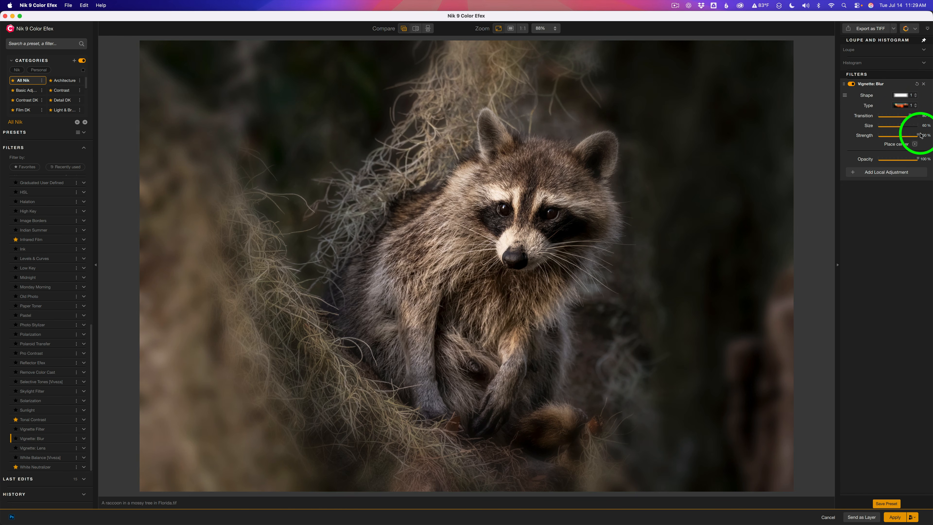
Step: Place the blur's center between the raccoon's eyes and set Transition to 84% and Size to 55%
left_click(915, 144)
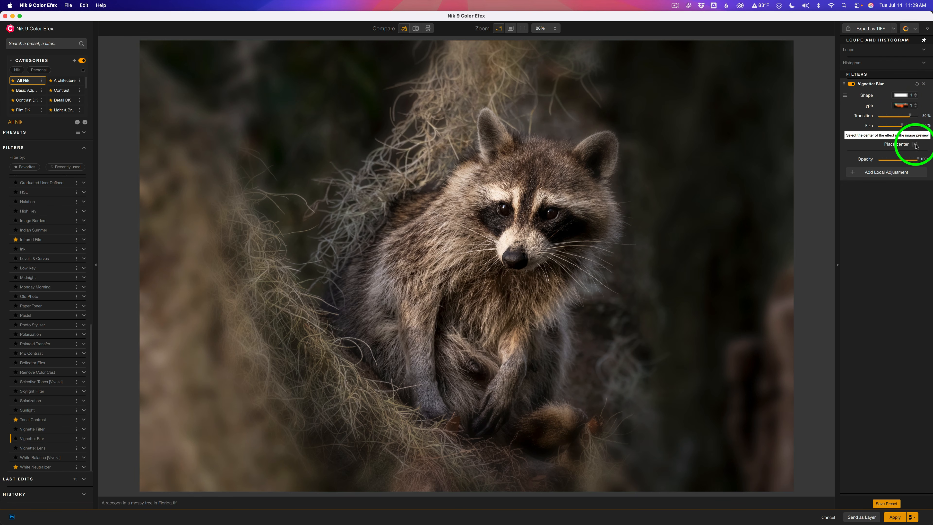
left_click(522, 231)
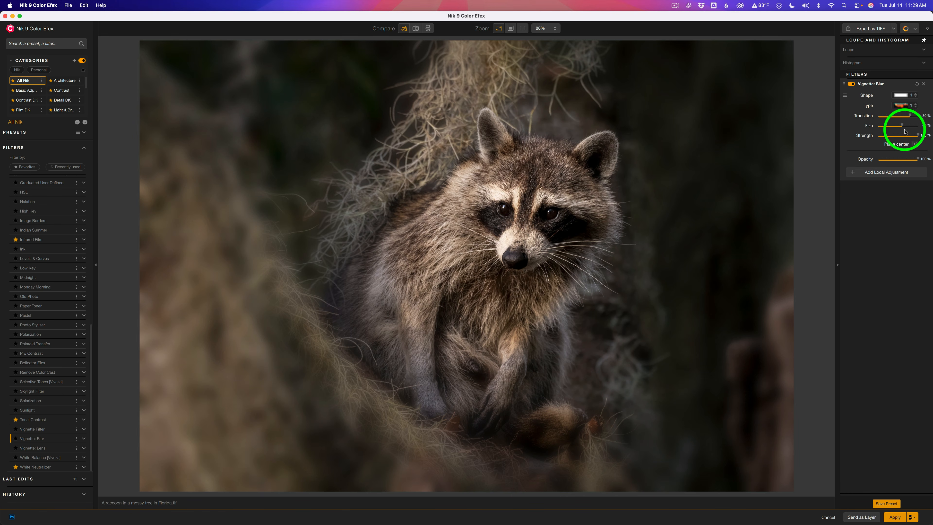
left_click_drag(911, 117, 902, 126)
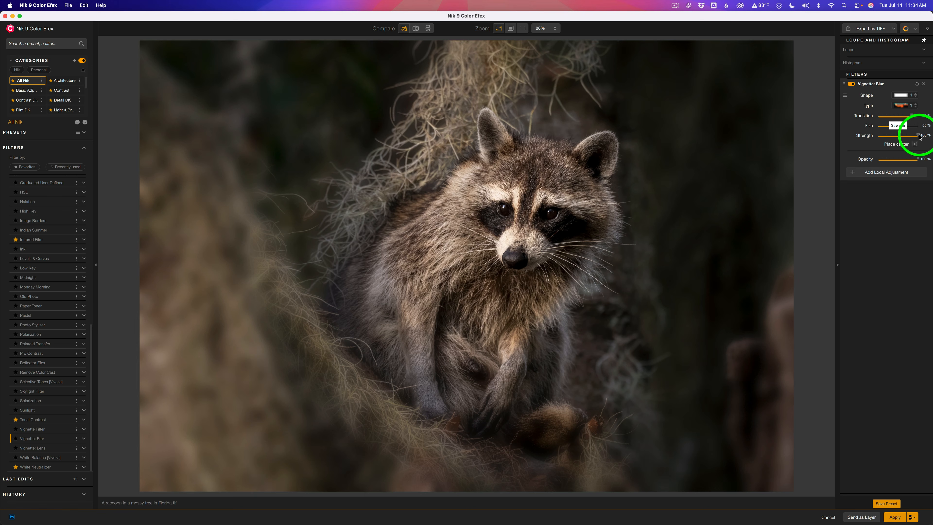
Step: Set the blur's Strength to 78% and compare the raccoon photo with the filter off and on
left_click_drag(919, 136, 909, 136)
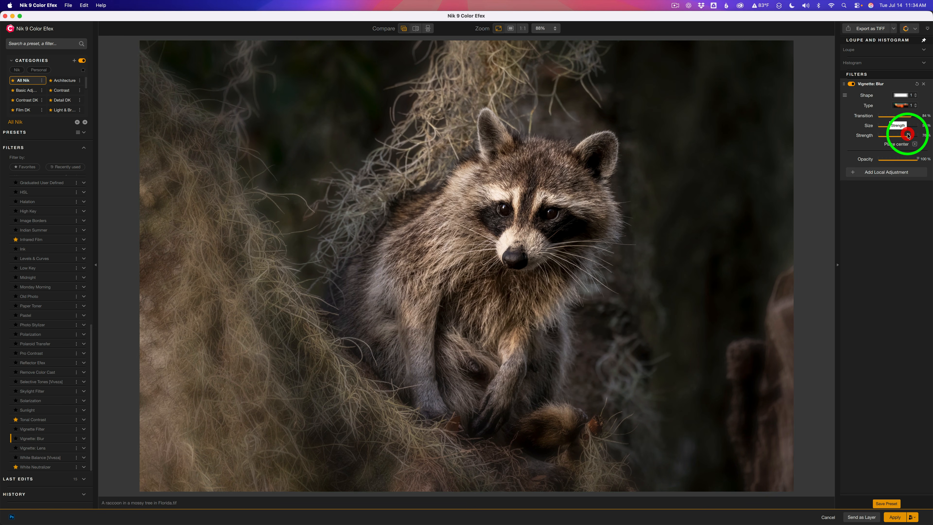
left_click(852, 84)
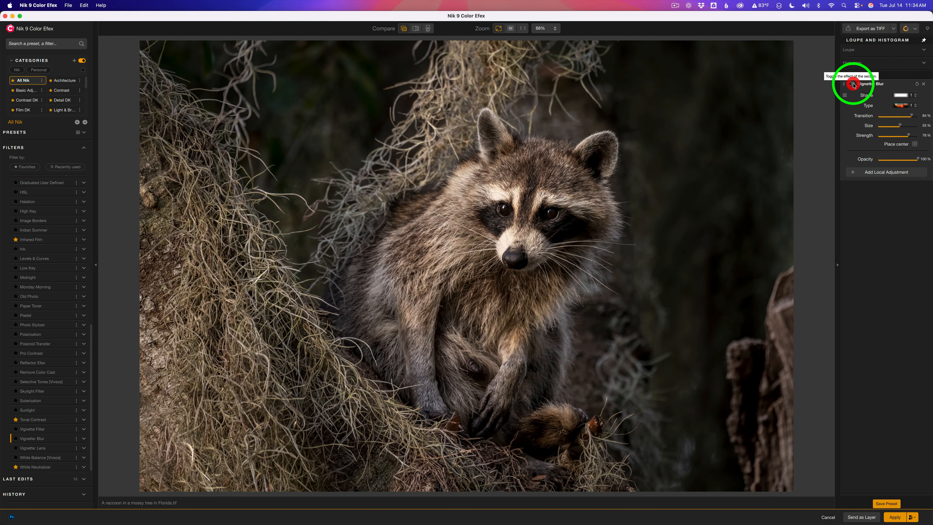
left_click(852, 84)
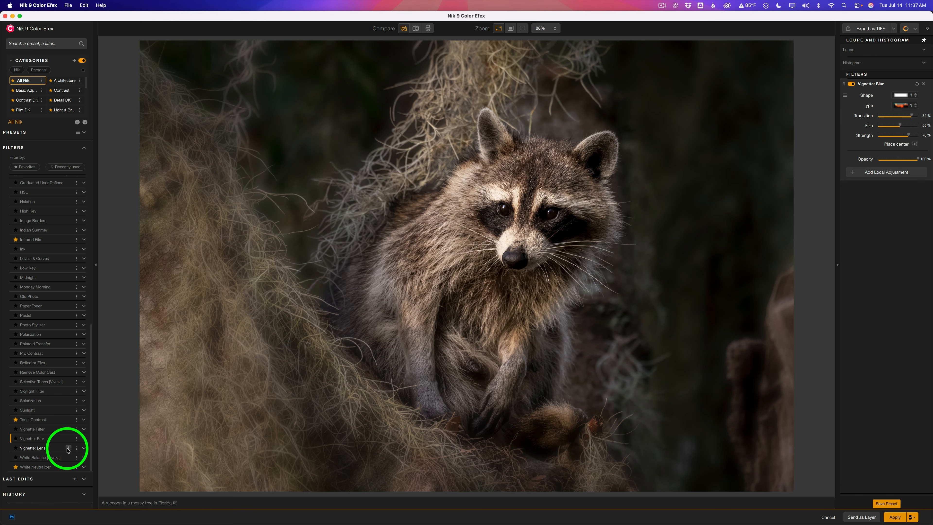
Step: Add the Vignette: Lens filter to the raccoon photo and set its Amount to -26%
left_click(68, 448)
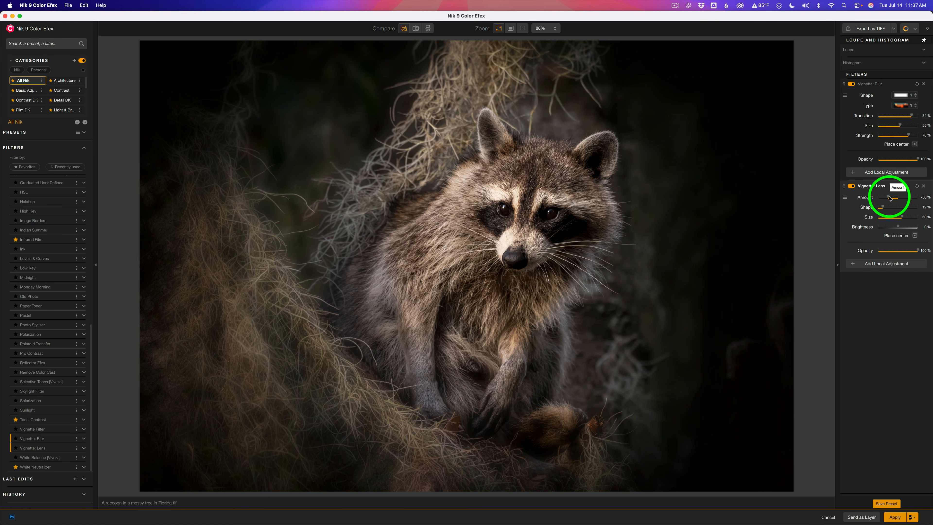
left_click_drag(890, 199, 895, 198)
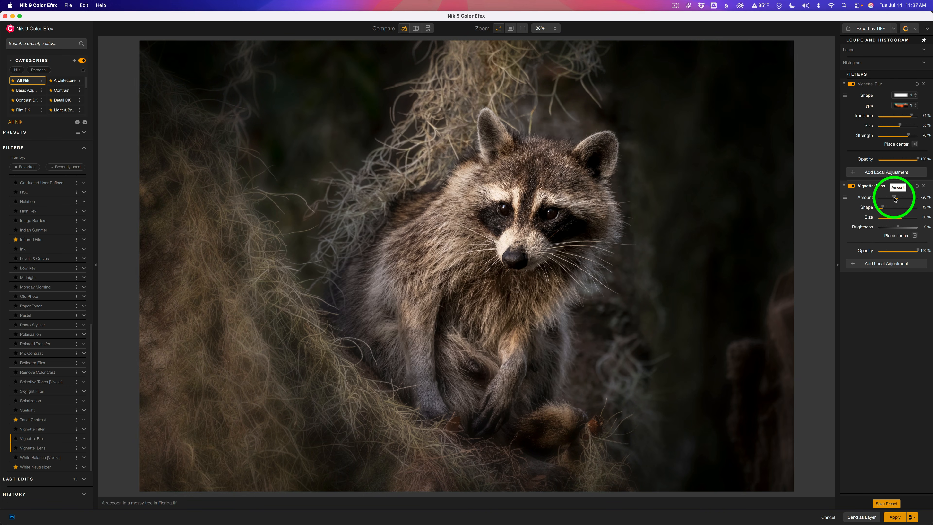
left_click_drag(895, 199, 894, 198)
Step: Compare the raccoon photo with Vignette: Lens off and on, and against the unfiltered original
left_click(852, 186)
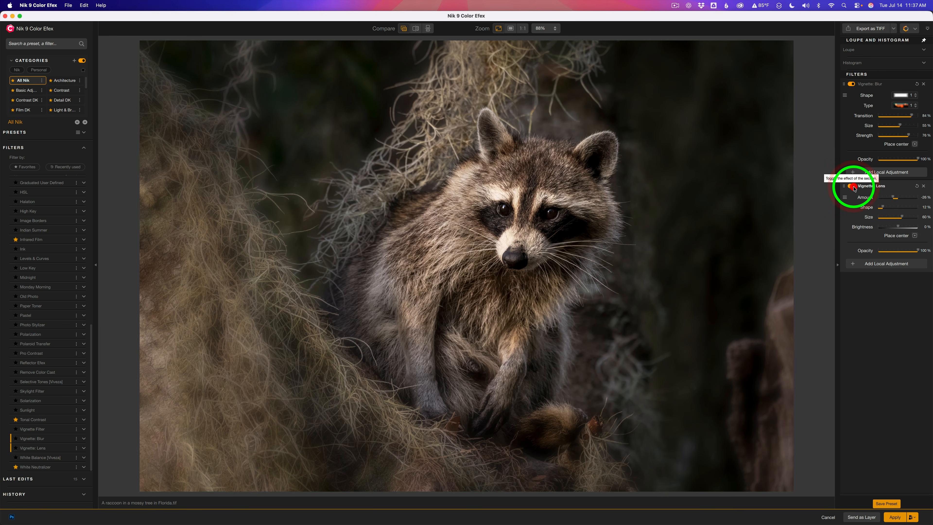
left_click(853, 186)
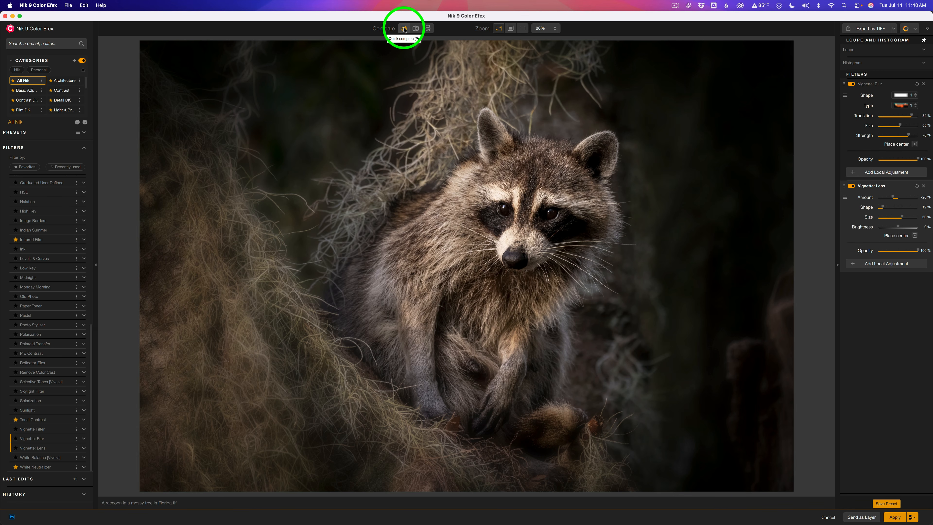
left_click(405, 29)
left_click(404, 29)
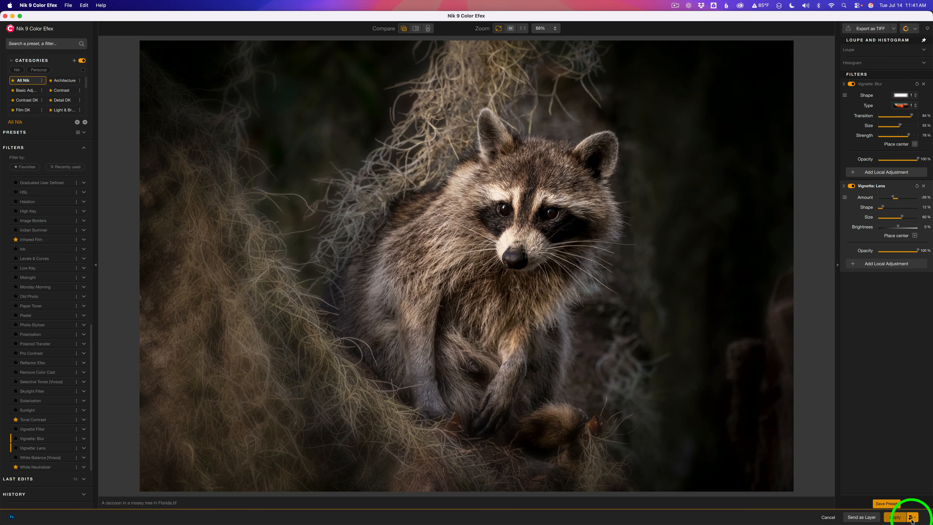
Step: Apply both vignette filters to the raccoon photo and hide the Nik 9 Color Efex layer to compare with the original
left_click(899, 518)
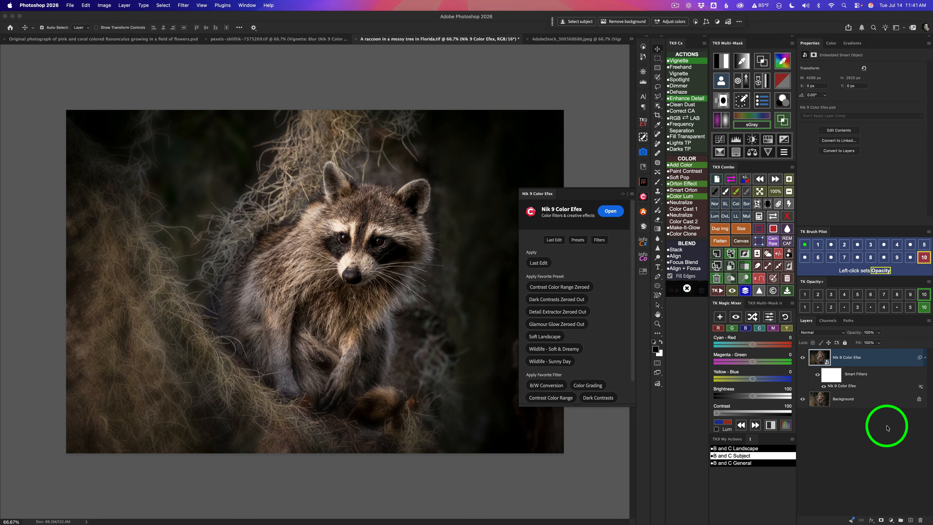
left_click(643, 197)
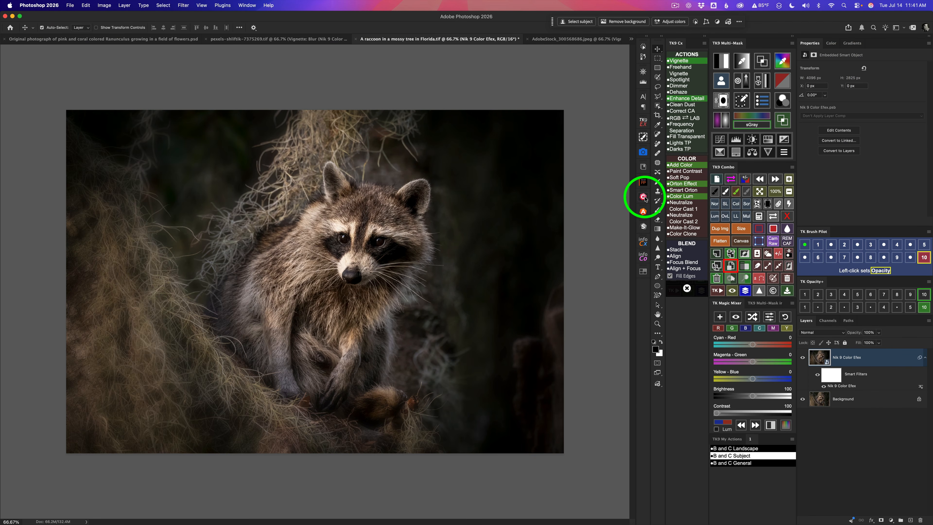
left_click(803, 359)
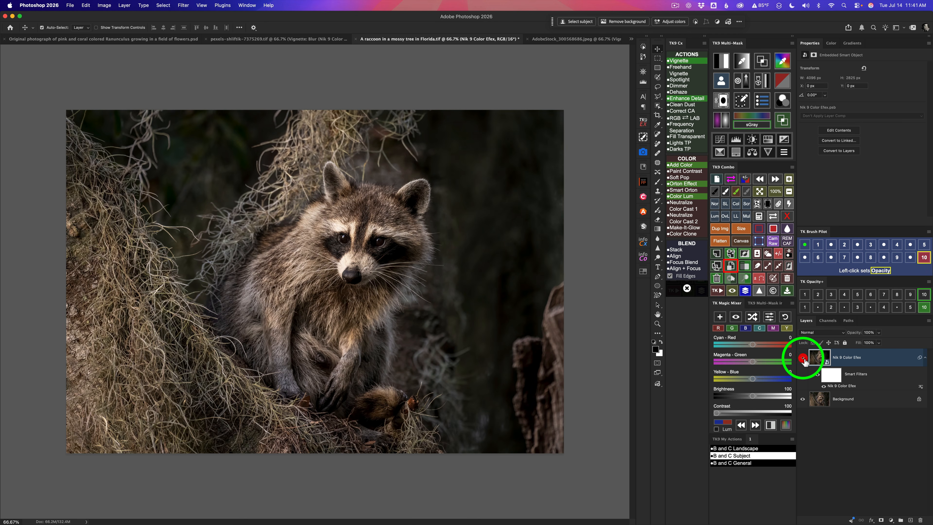